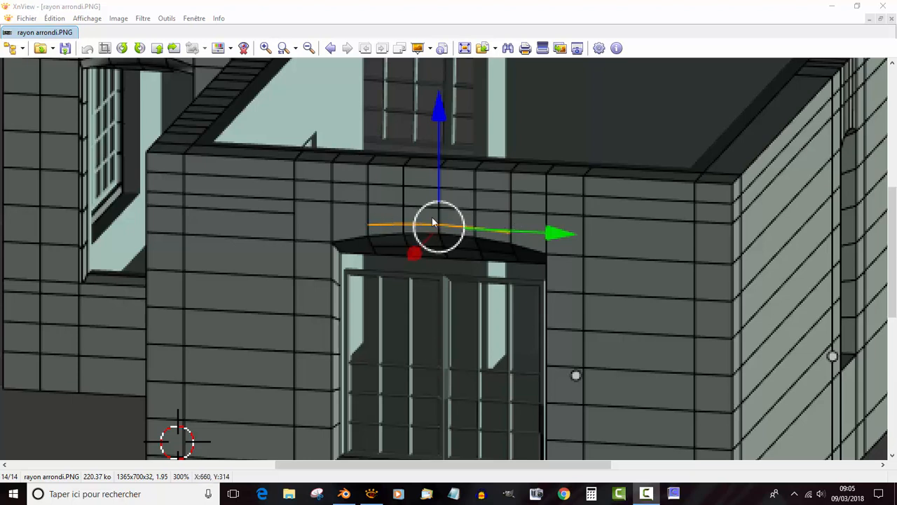
Step: Examine the edge layout around the front arched window in the reference image rayon arrondi.PNG
scroll(397, 265, "up", 1)
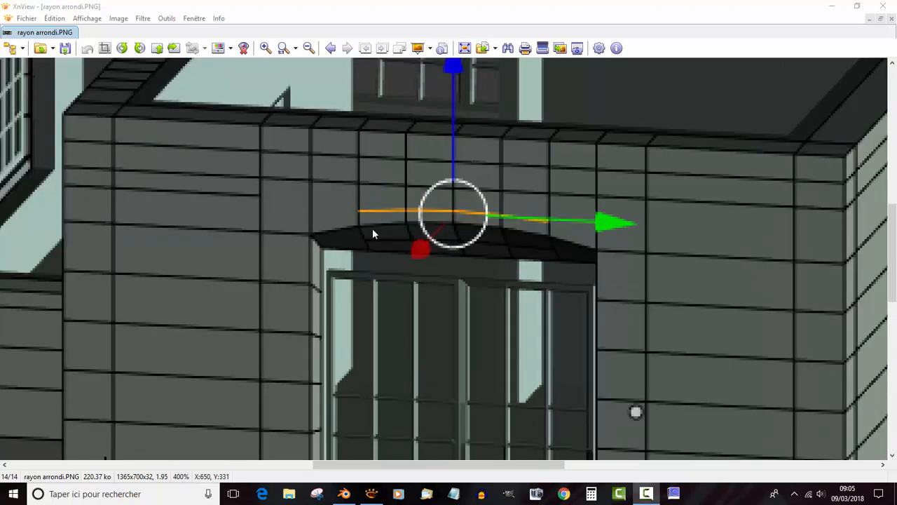
scroll(362, 213, "up", 1)
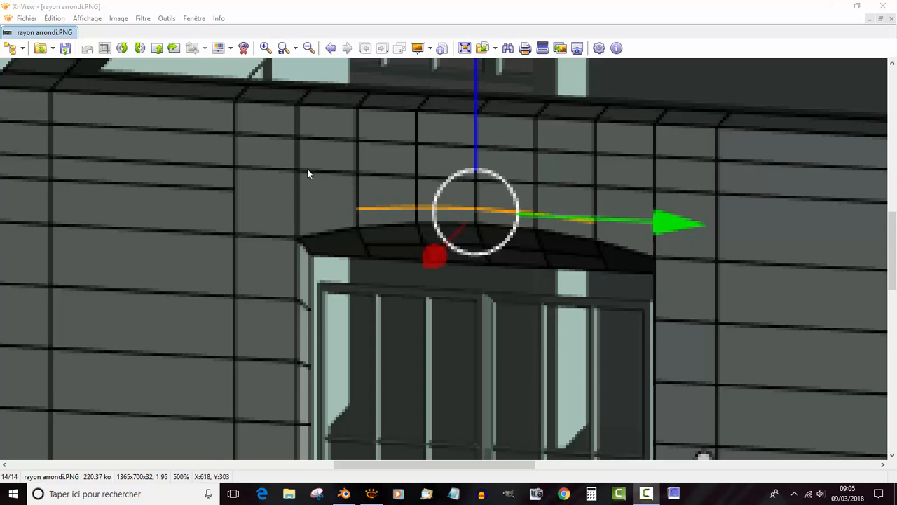
scroll(601, 224, "down", 1)
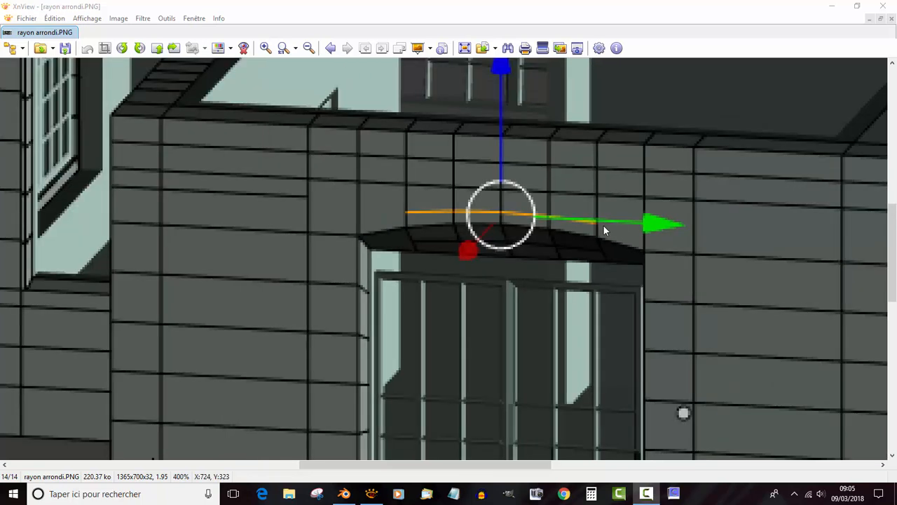
scroll(330, 239, "down", 1)
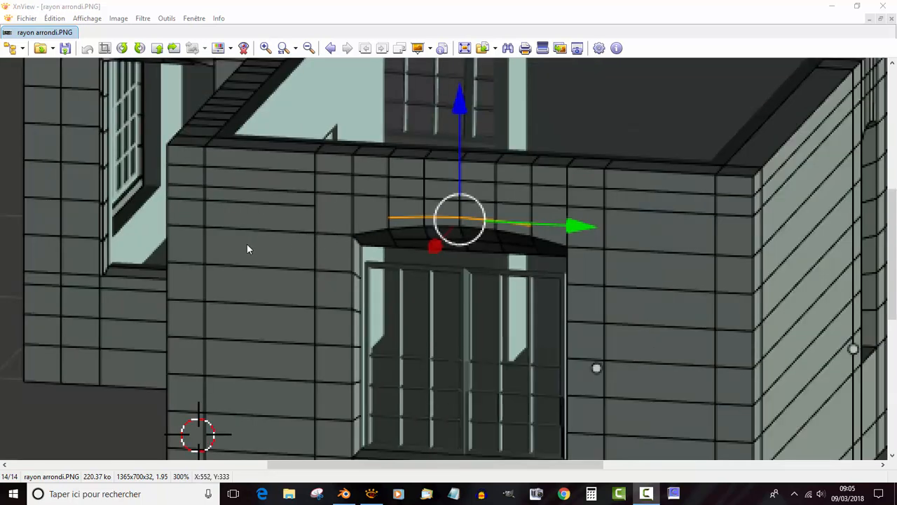
scroll(284, 240, "down", 1)
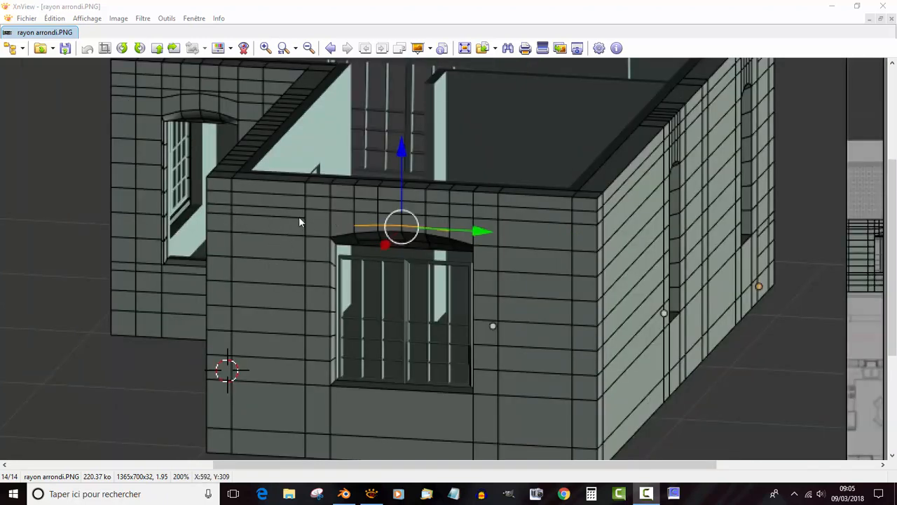
scroll(298, 220, "up", 1)
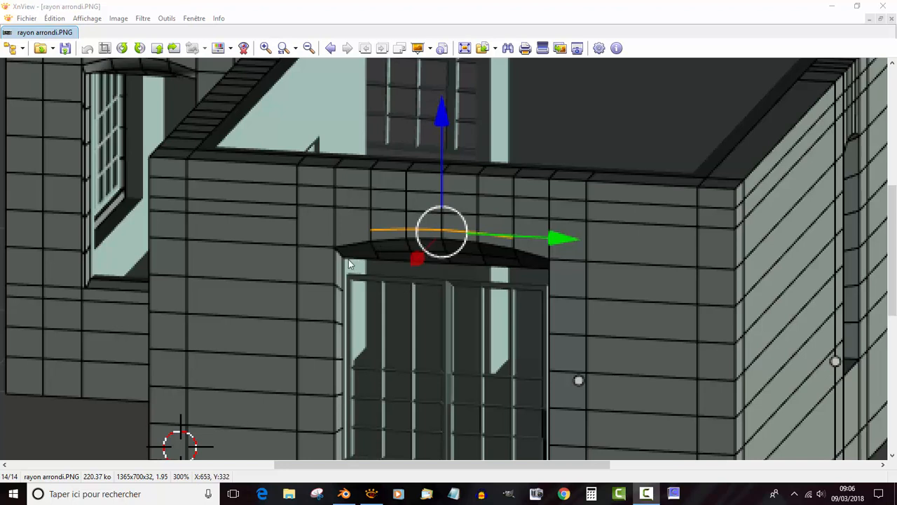
Step: Switch to Blender and select the plane's three middle-column vertices plus the lower-right corner vertex
mouse_move(372, 498)
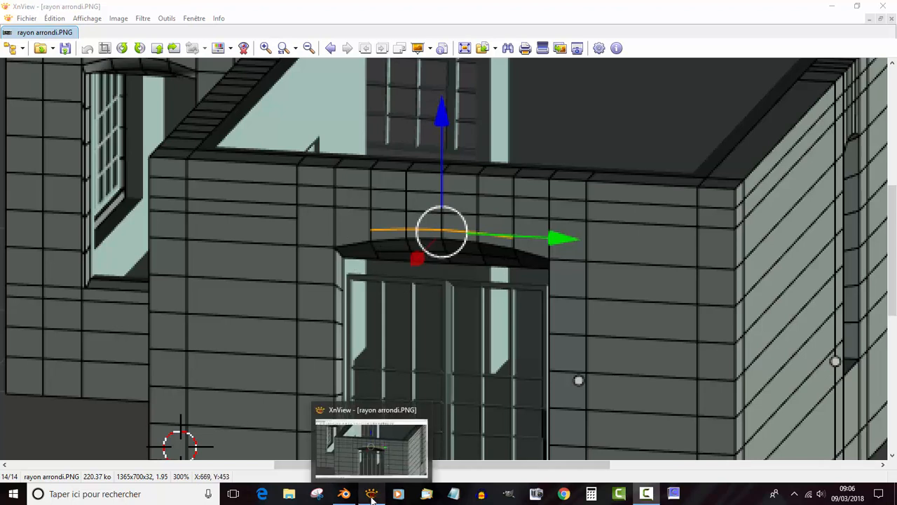
left_click(344, 495)
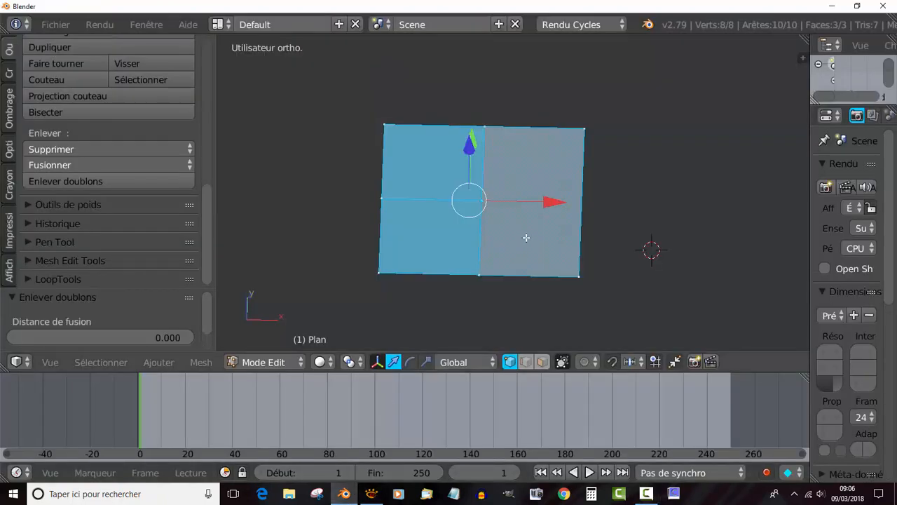
scroll(547, 186, "up", 1)
right_click(599, 116)
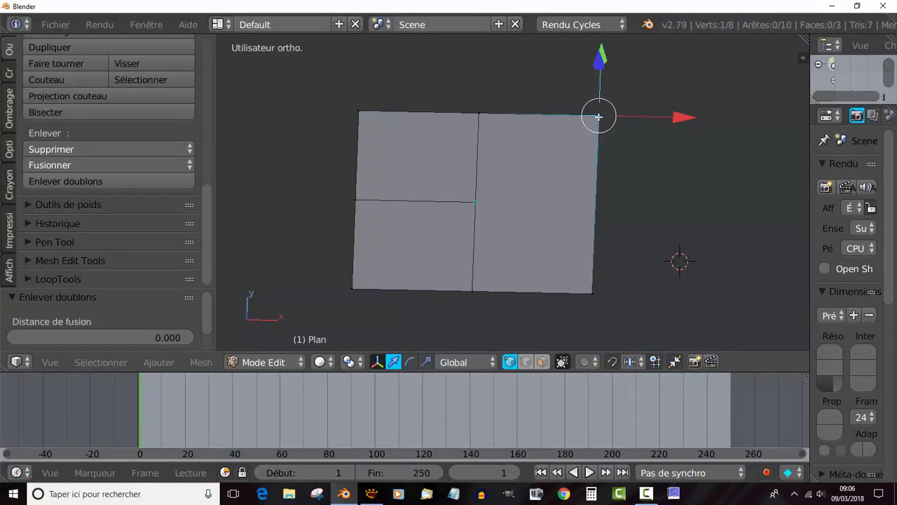
right_click(491, 118)
right_click(476, 201, "shift")
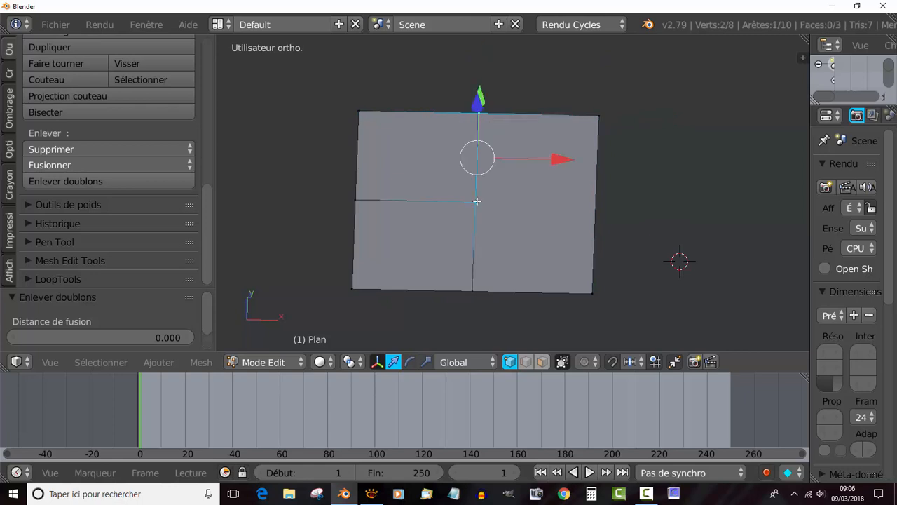
right_click(474, 296, "shift")
right_click(582, 297, "shift")
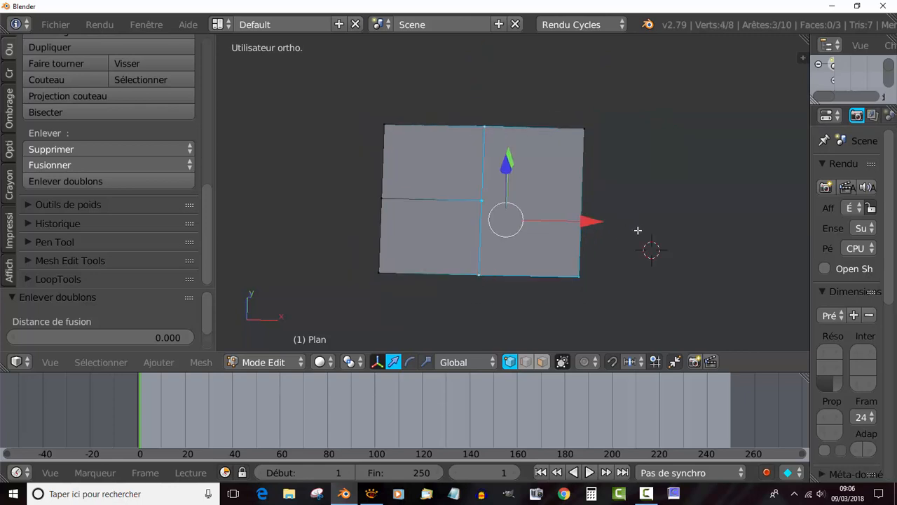
Step: Try to add a loop cut through the plane's undivided half
scroll(637, 230, "up", 1)
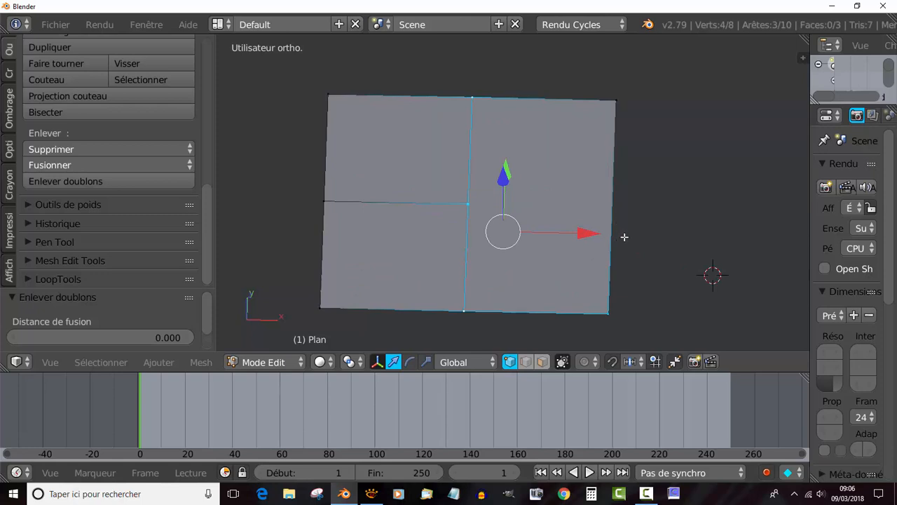
key("ctrl+r")
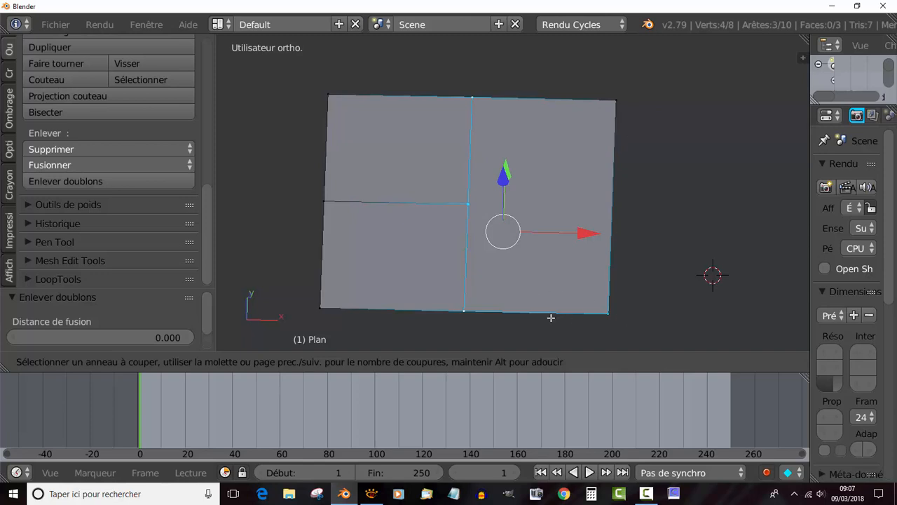
key("Escape")
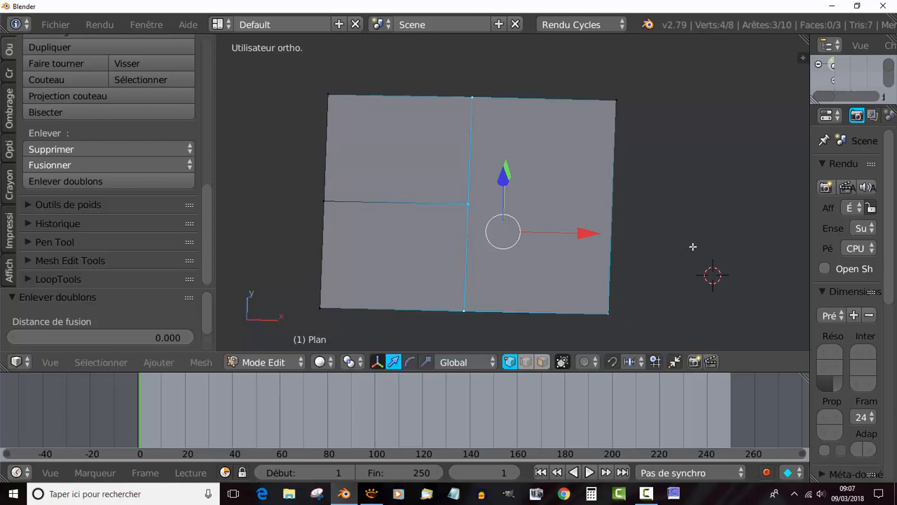
Step: Select the single undivided face forming the plane's right half in face select mode
middle_click_drag(693, 248, 655, 219)
scroll(604, 247, "up", 2)
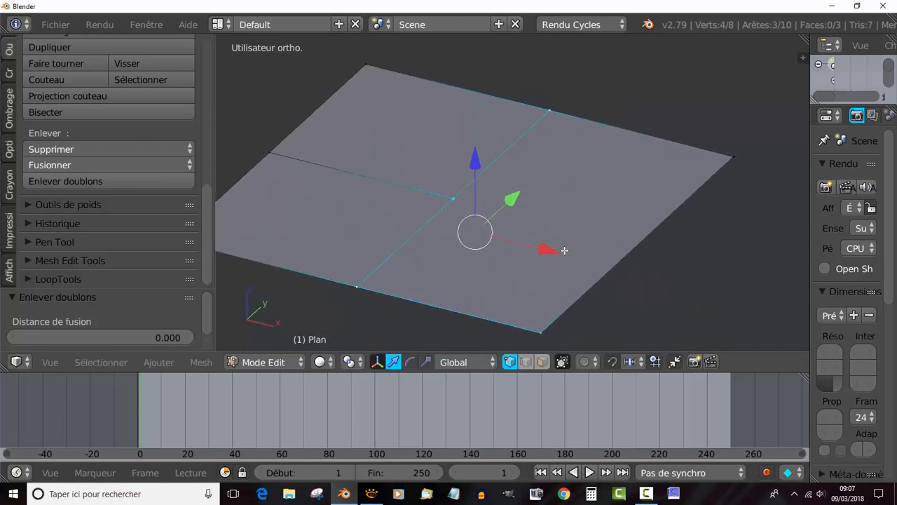
middle_click_drag(545, 273, 547, 274)
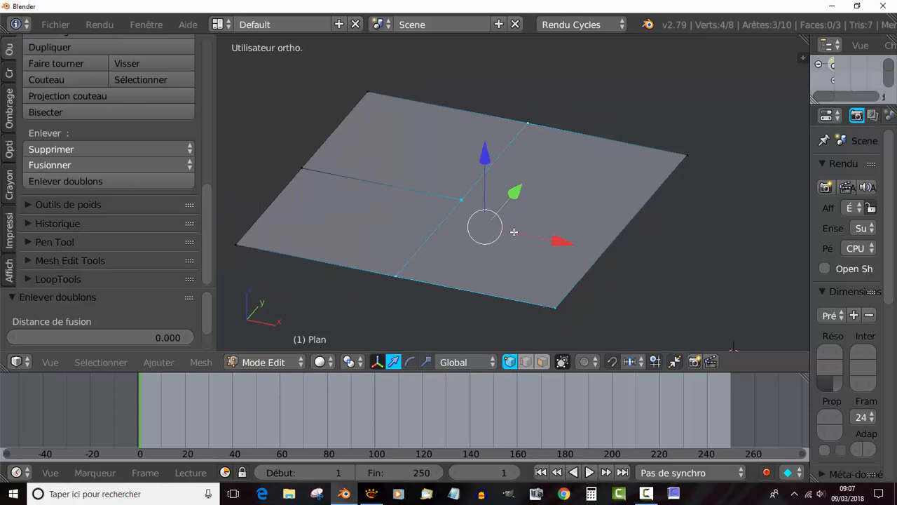
scroll(511, 232, "down", 1)
mouse_move(576, 273)
middle_mouse_down()
mouse_move(545, 273)
mouse_move(593, 266)
mouse_move(519, 243)
middle_mouse_up()
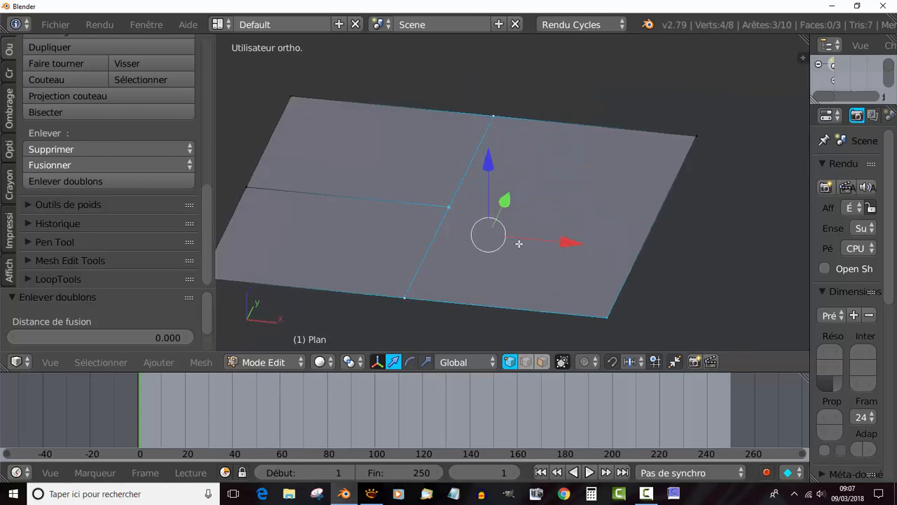
right_click(711, 139)
left_click(542, 362)
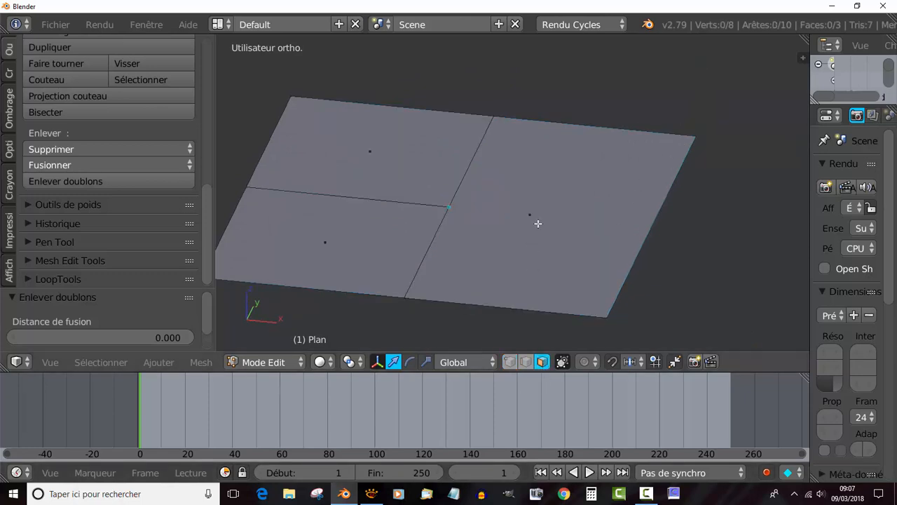
right_click(554, 216)
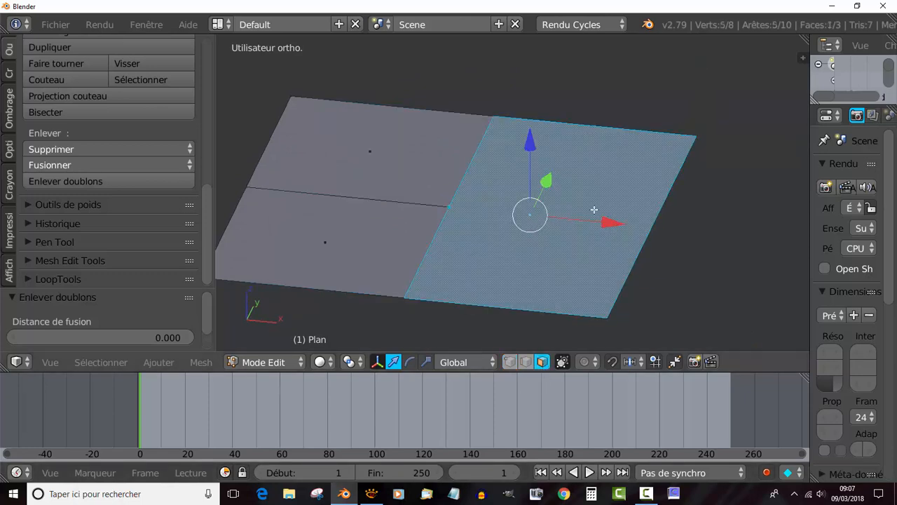
Step: Select the whole plane in vertex select mode and remove its duplicate vertices
left_click(509, 361)
scroll(554, 250, "down", 2)
middle_click_drag(555, 248, 580, 252)
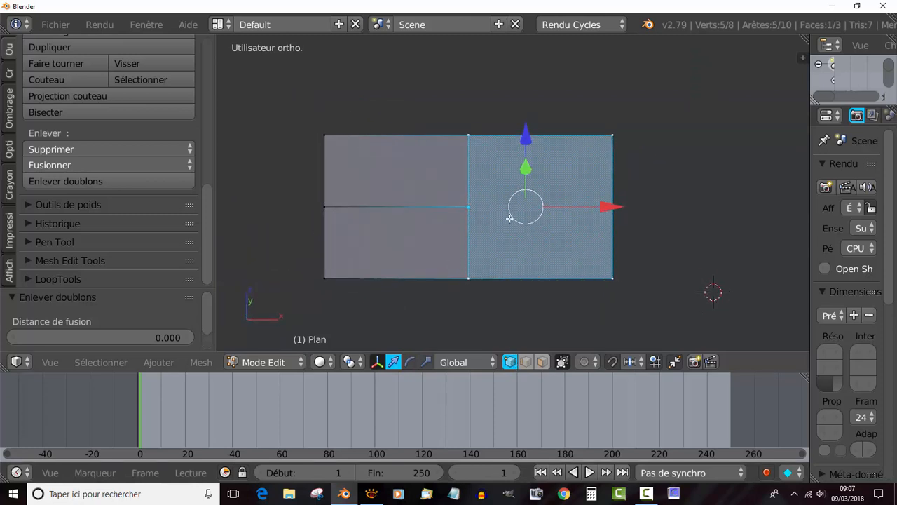
key("a")
key("a")
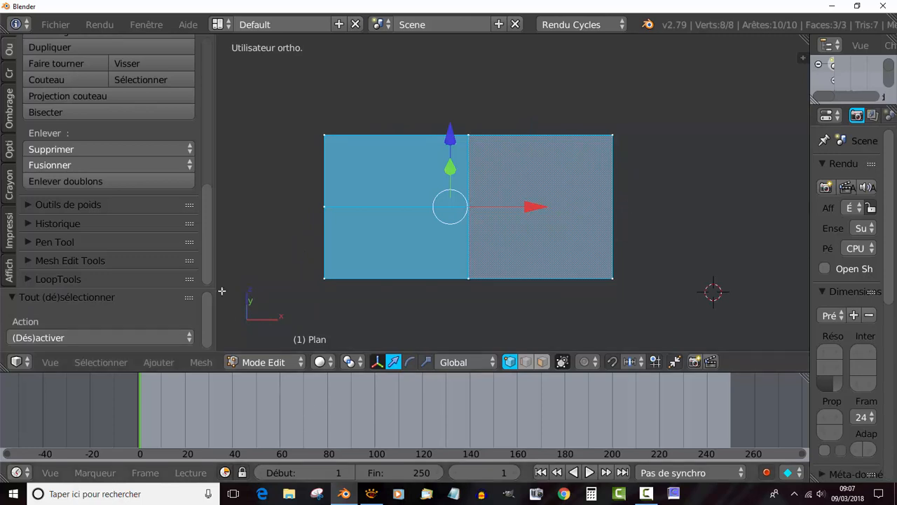
left_click(79, 181)
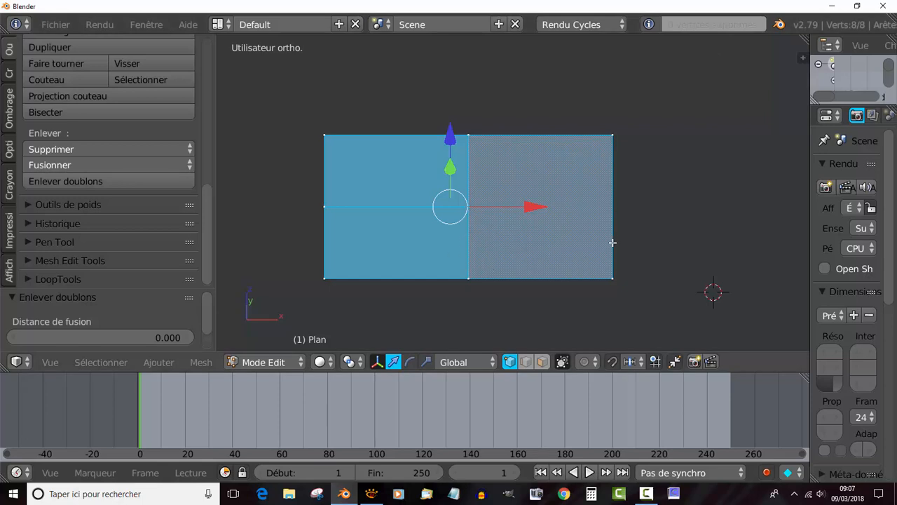
Step: Select the horizontal edge dividing the plane's left half in edge select mode
middle_click_drag(611, 243, 529, 290)
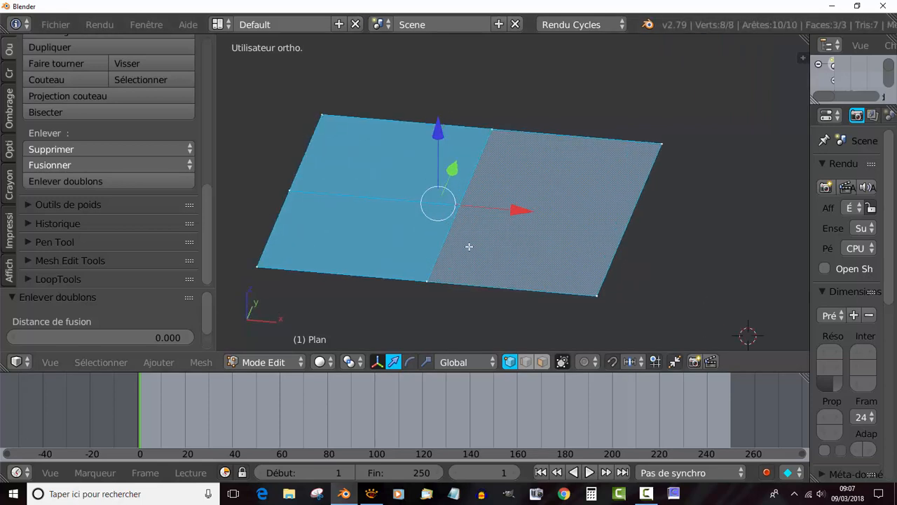
left_click(524, 362)
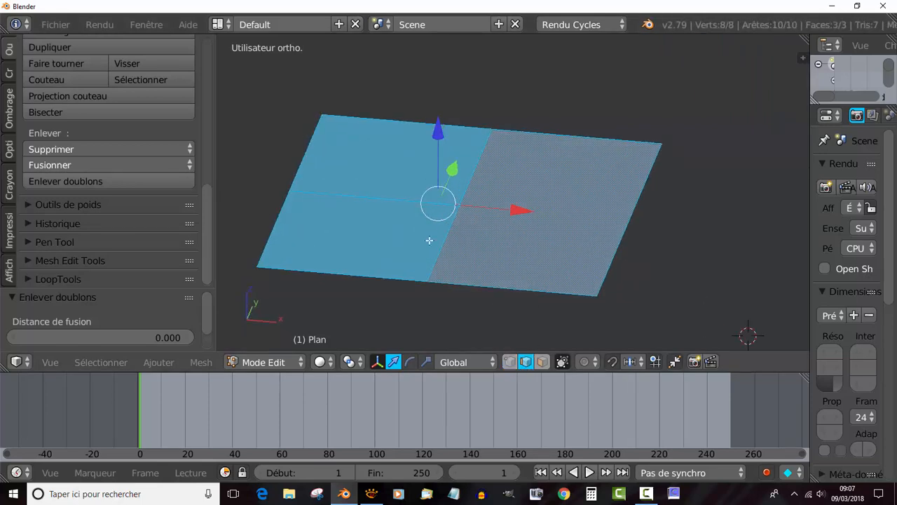
right_click(392, 201)
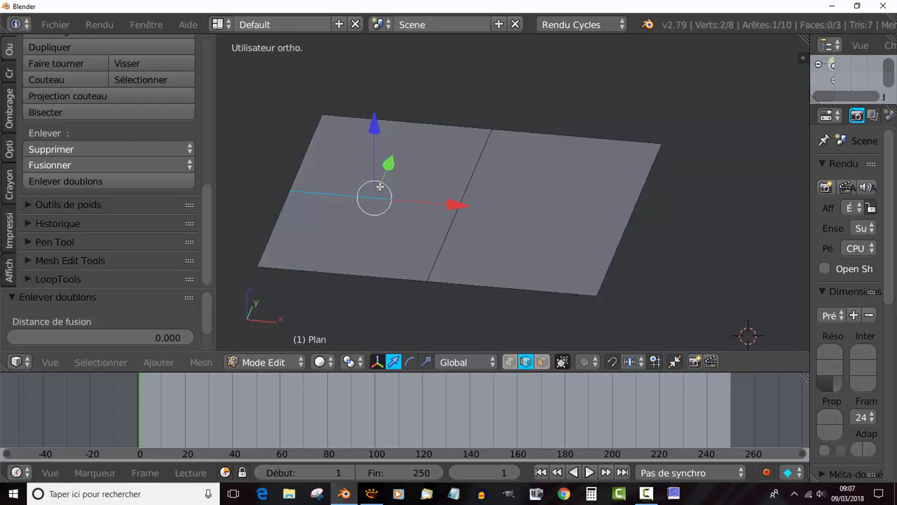
Step: Switch back to XnView and examine the house model's wall edges around the front arched window
mouse_move(354, 494)
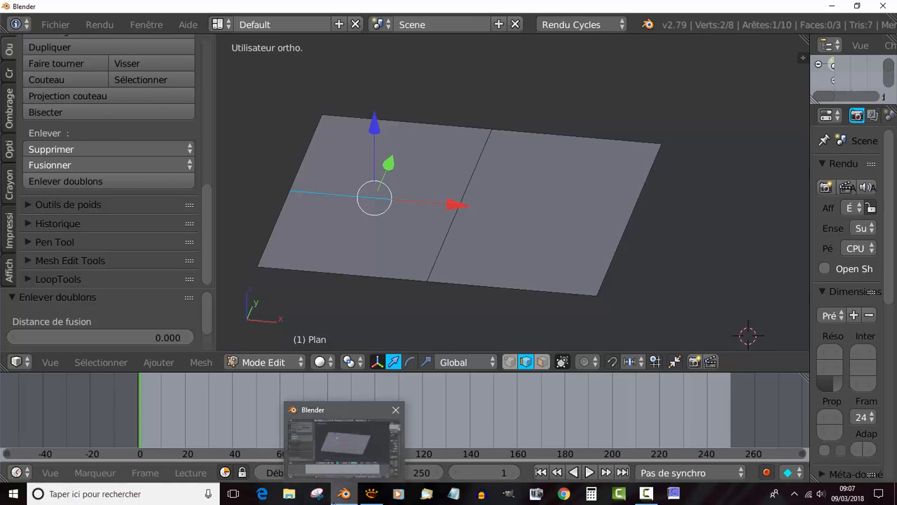
left_click(372, 493)
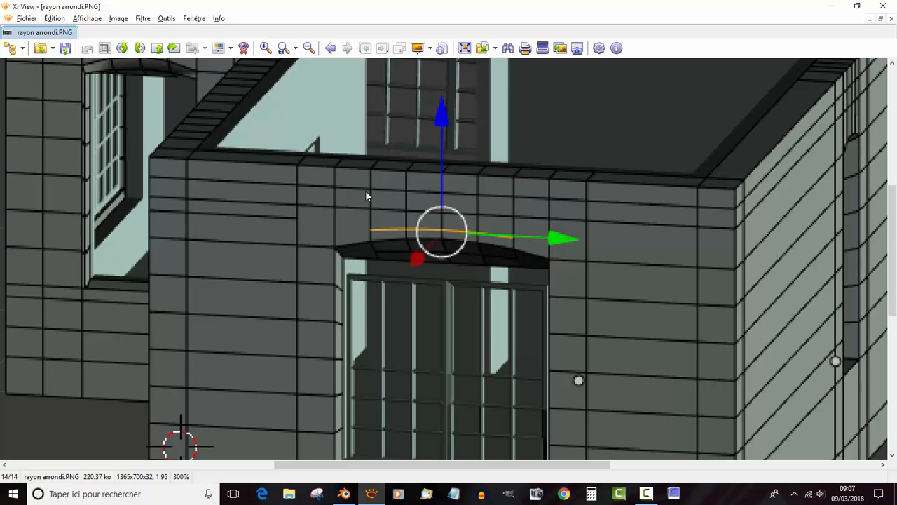
left_click_drag(893, 243, 892, 267)
scroll(712, 239, "down", 5)
scroll(712, 239, "up", 2)
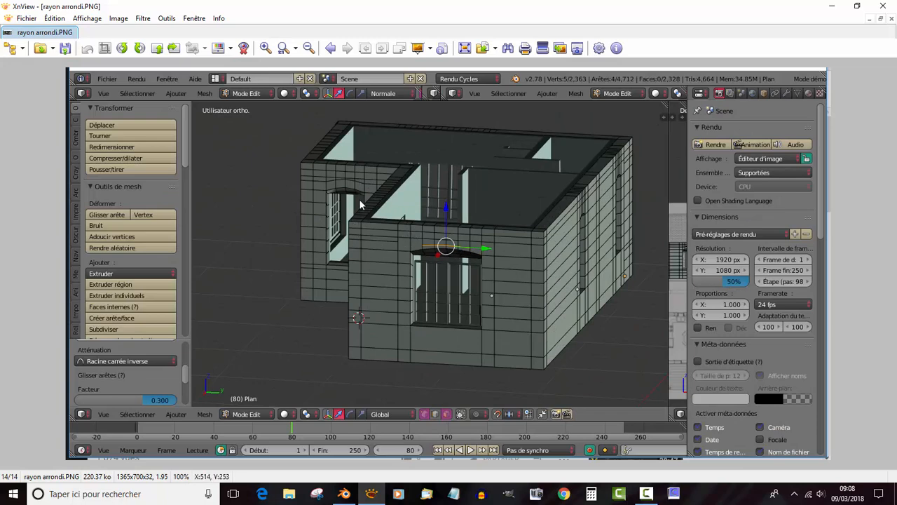
scroll(338, 269, "up", 1)
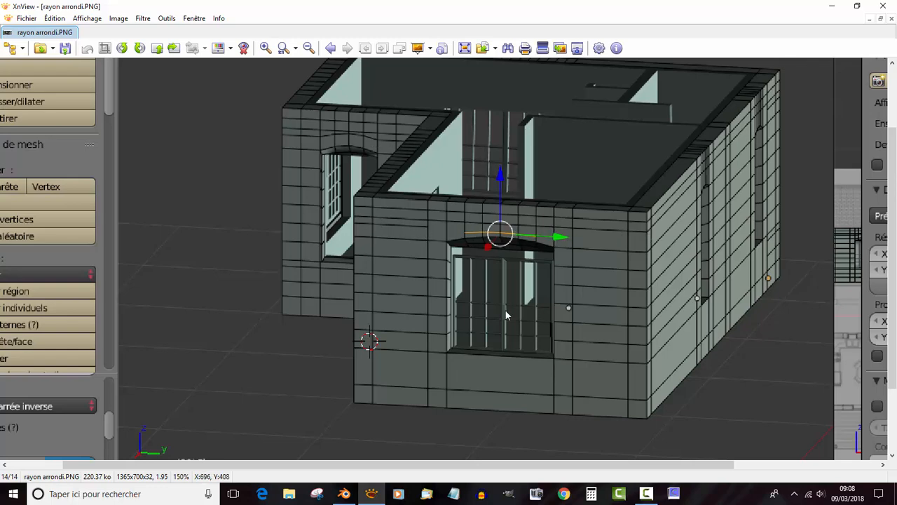
scroll(505, 309, "up", 4)
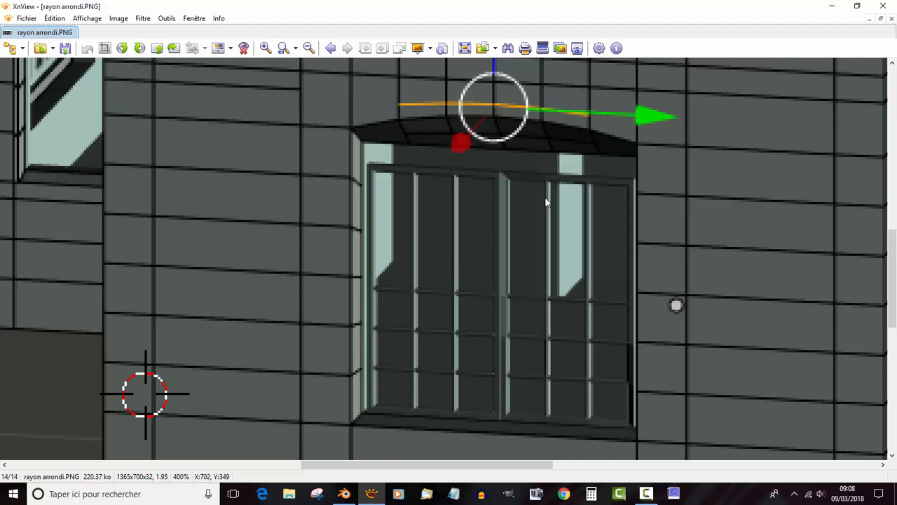
scroll(540, 209, "down", 2)
scroll(509, 172, "up", 1)
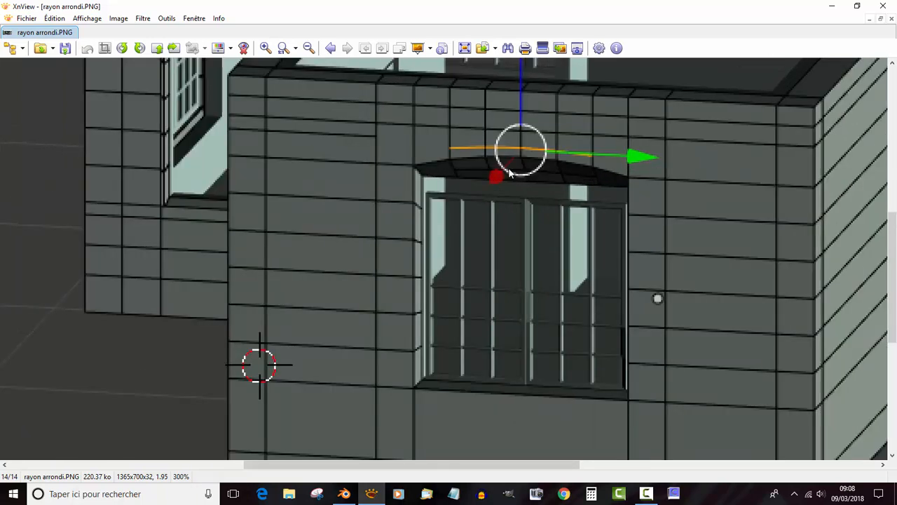
scroll(537, 164, "up", 1)
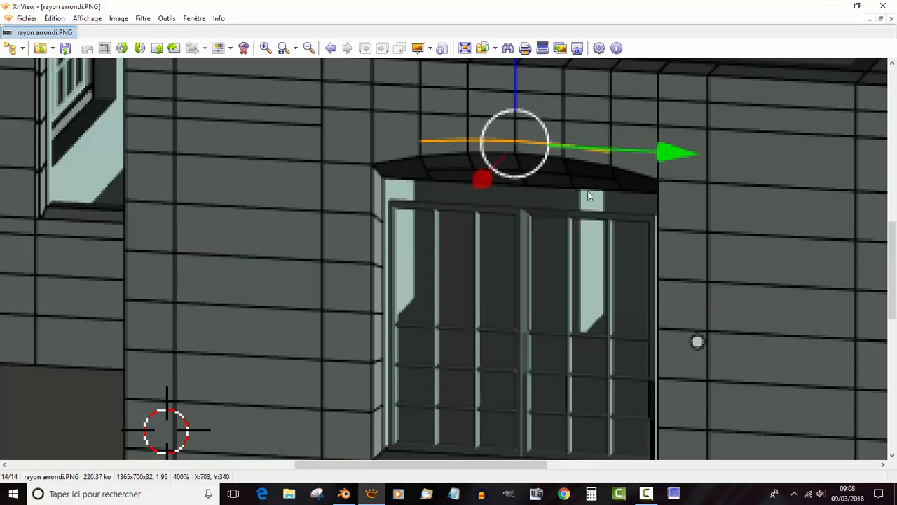
scroll(593, 191, "down", 3)
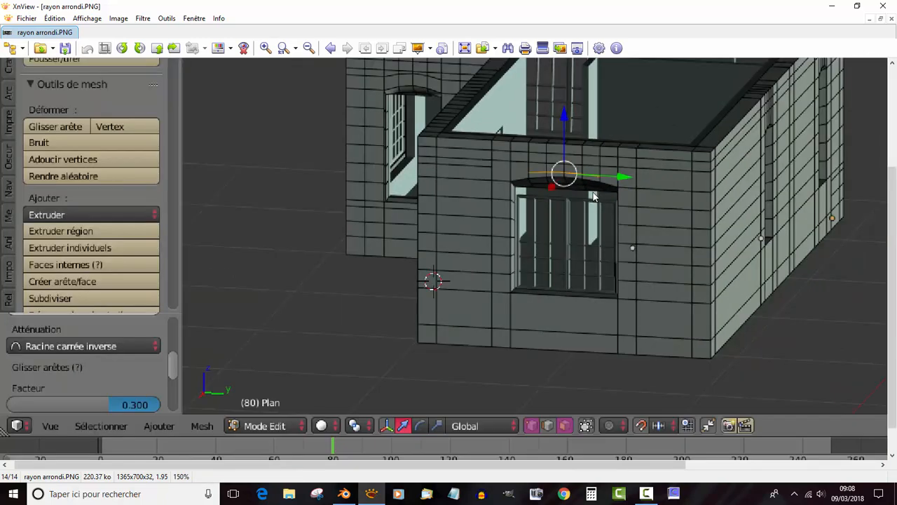
Step: Show the reference image full screen and inspect the edges just above the front window's arch
double_click(532, 216)
scroll(582, 226, "up", 3)
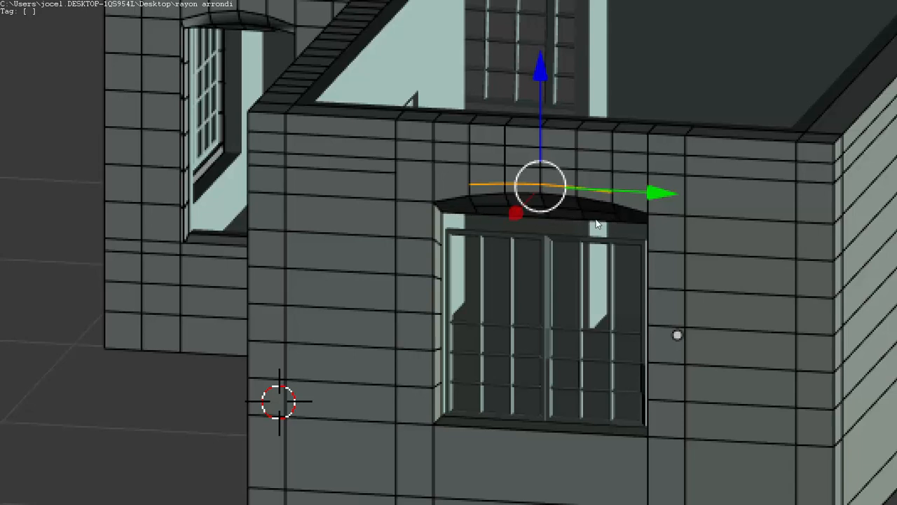
scroll(523, 218, "up", 2)
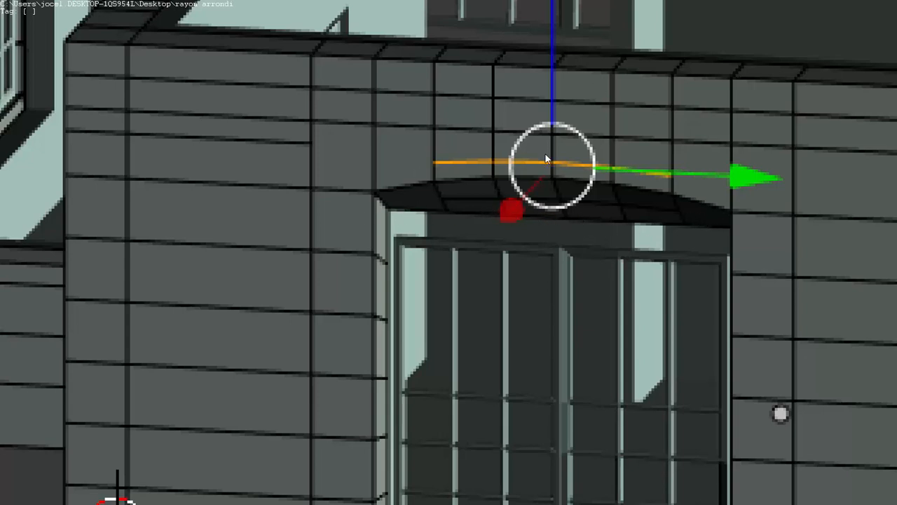
Step: Leave the full-screen view of the reference image and switch back to Blender
scroll(545, 162, "down", 6)
key("Escape")
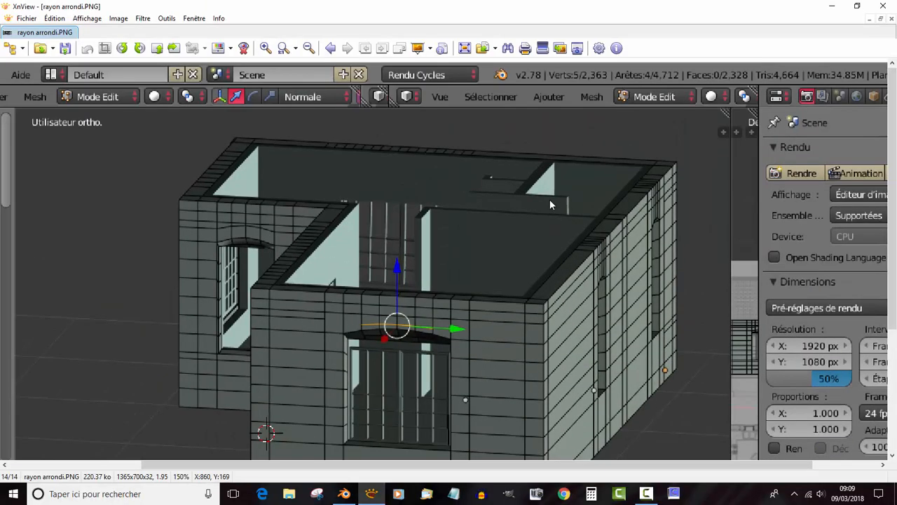
left_click(354, 500)
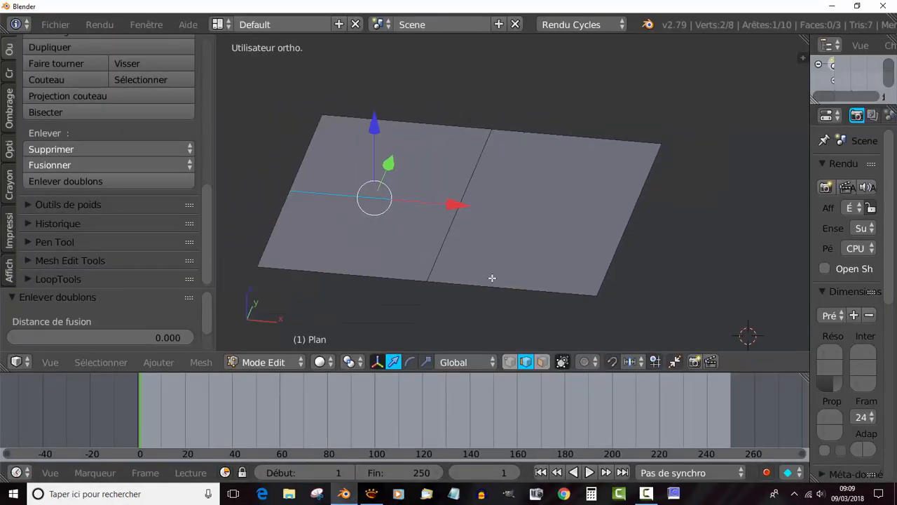
Step: Dissolve the selected horizontal edge dividing the plane's left half
middle_click_drag(492, 278, 475, 279)
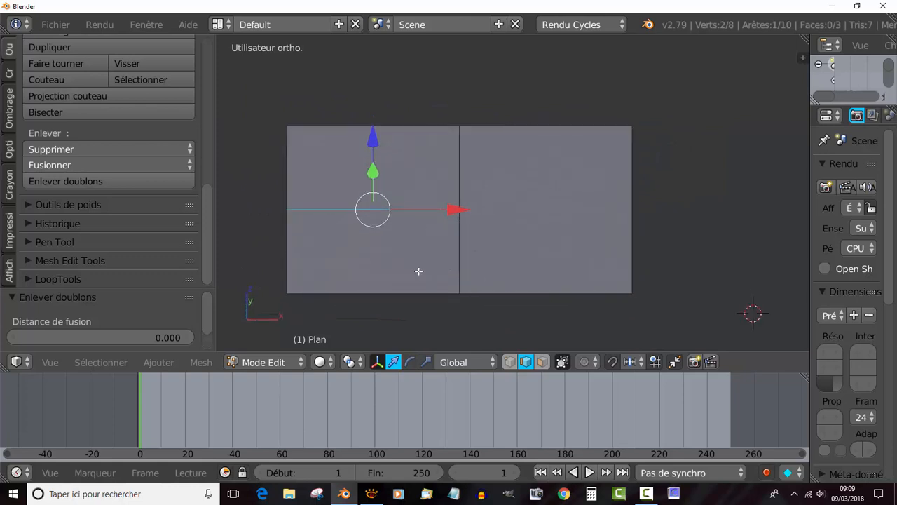
scroll(420, 270, "up", 1)
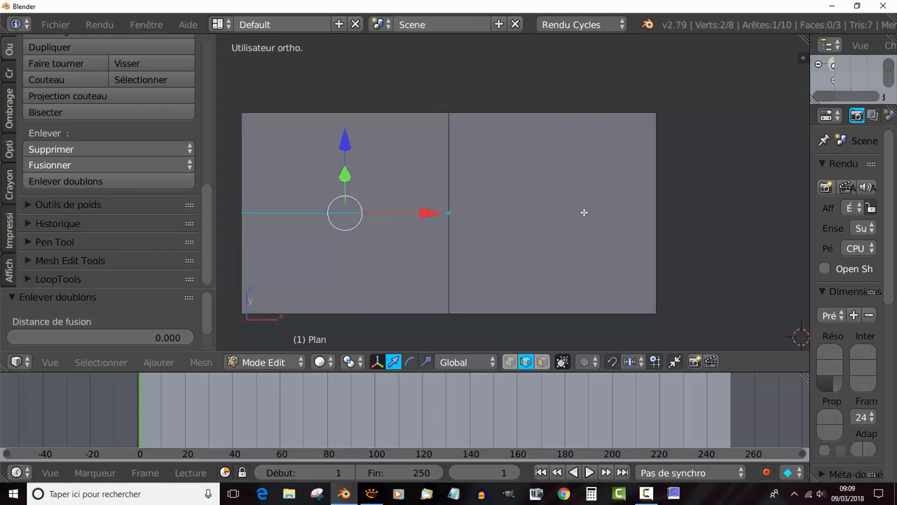
scroll(610, 254, "down", 1)
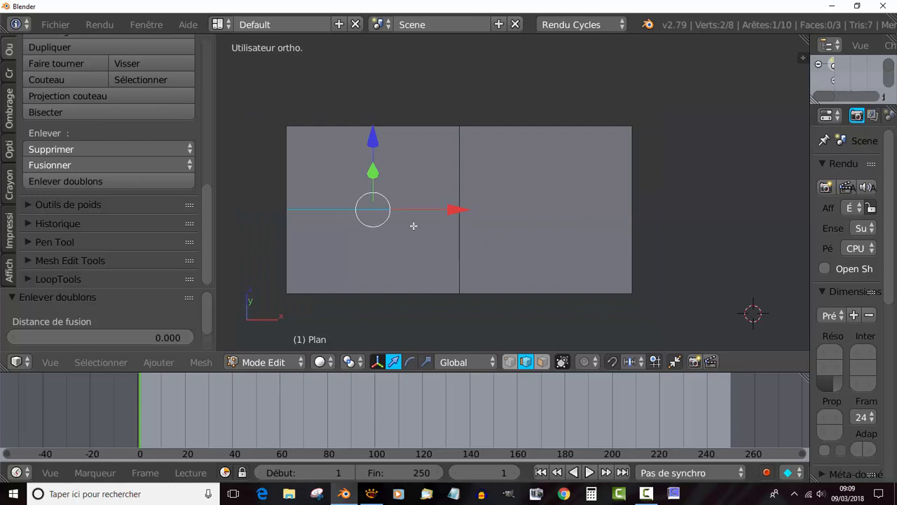
middle_click_drag(415, 267, 402, 259)
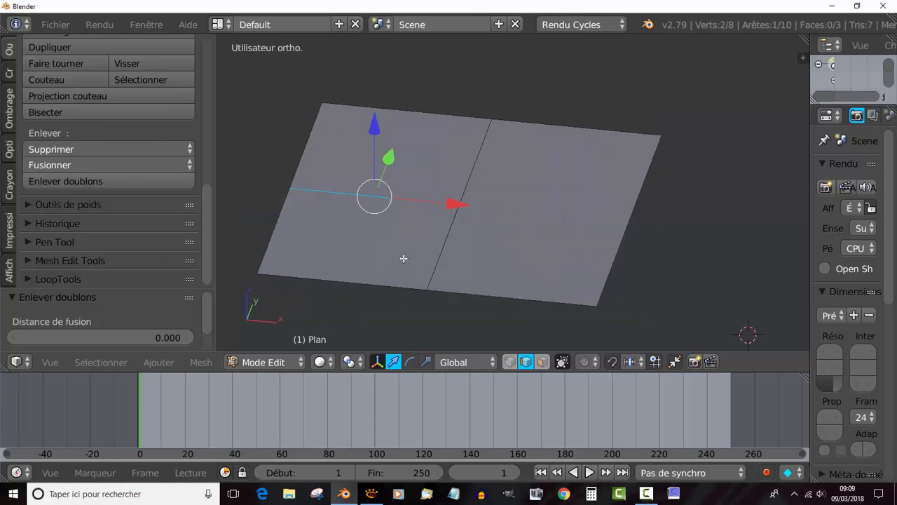
key("x")
left_click(405, 206)
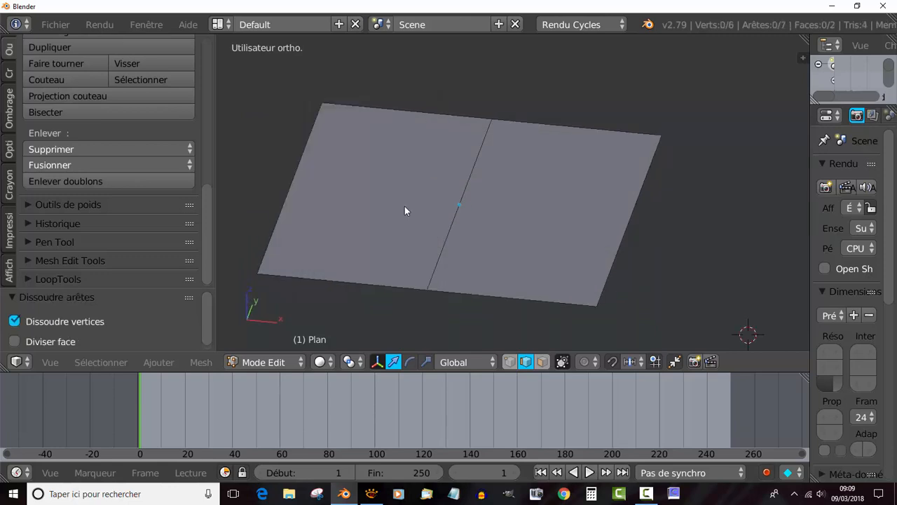
Step: Add a centred loop cut across the full width of the plane, splitting both halves horizontally
middle_click_drag(427, 248, 429, 250)
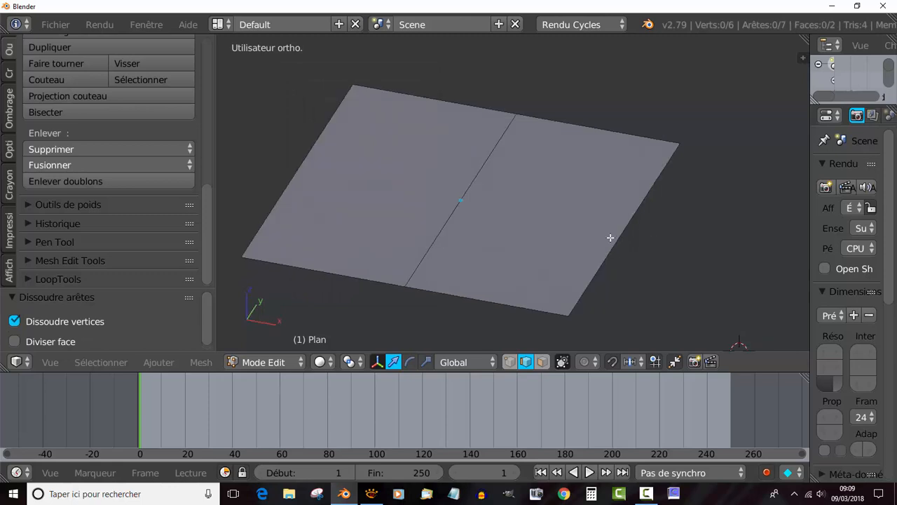
key("ctrl+r")
left_click(652, 190)
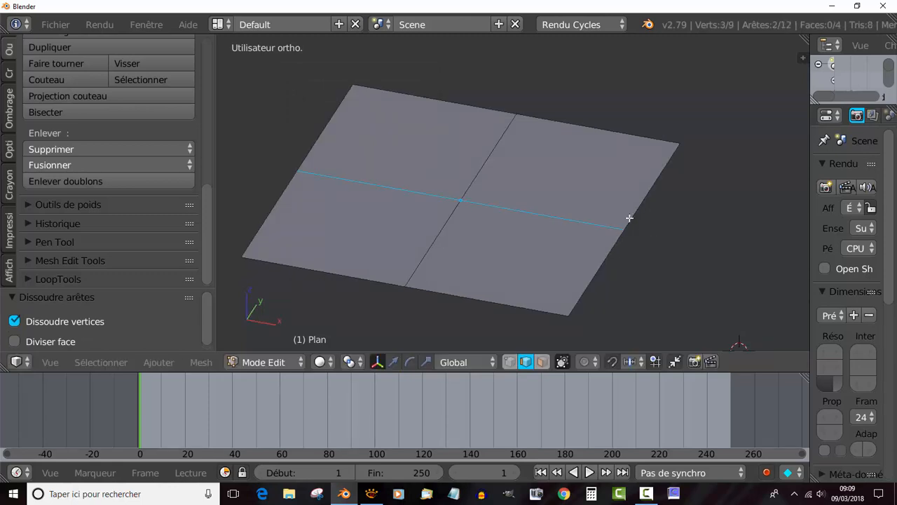
left_click(643, 217)
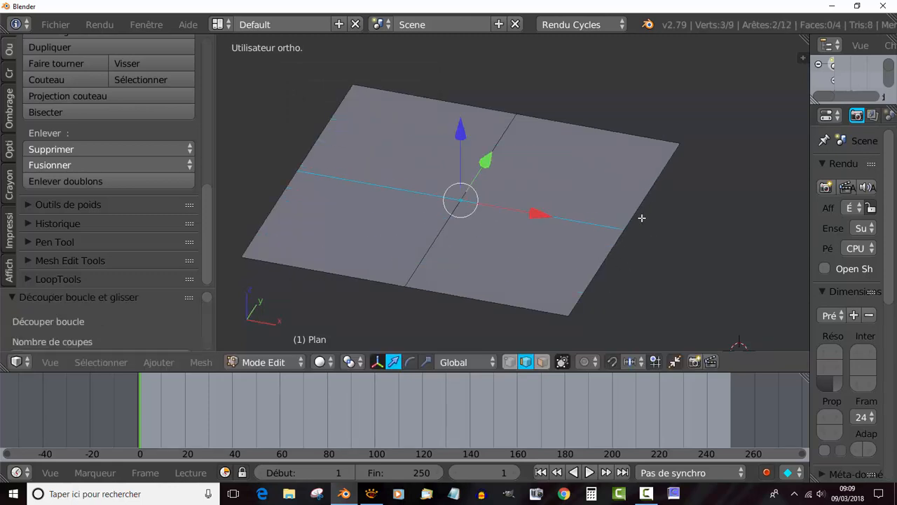
Step: Add a centred loop cut down the right half of the plane, parallel to its middle dividing edge
key("ctrl+r")
left_click(600, 135)
left_click(598, 134)
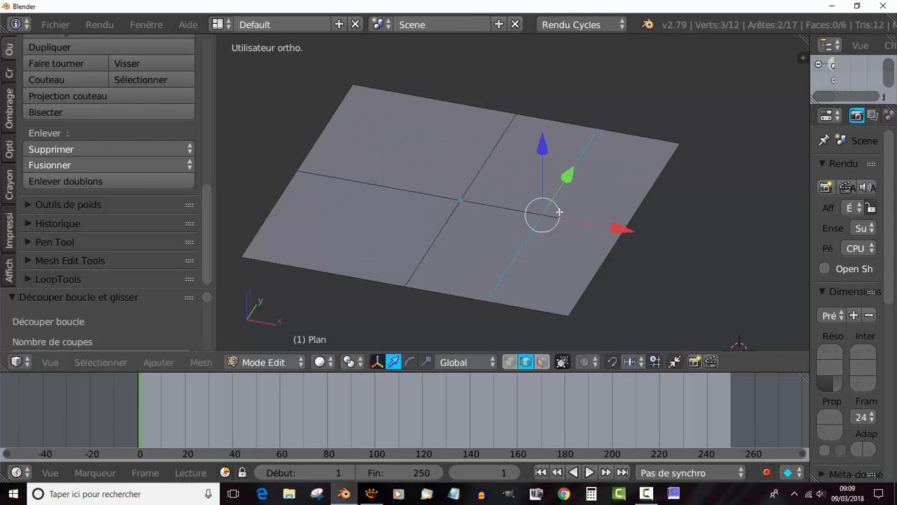
Step: Select the two rightmost faces of the plane in face select mode and triangulate them
middle_click_drag(523, 245, 533, 258)
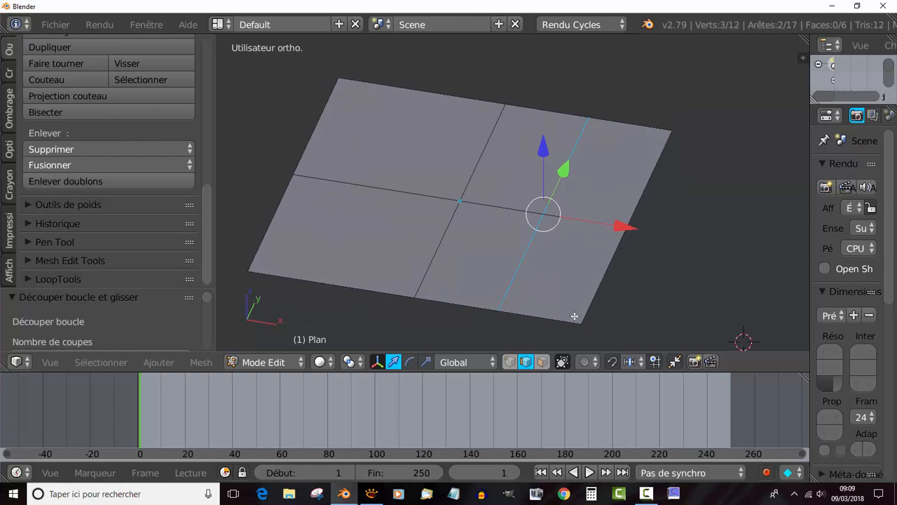
left_click(543, 363)
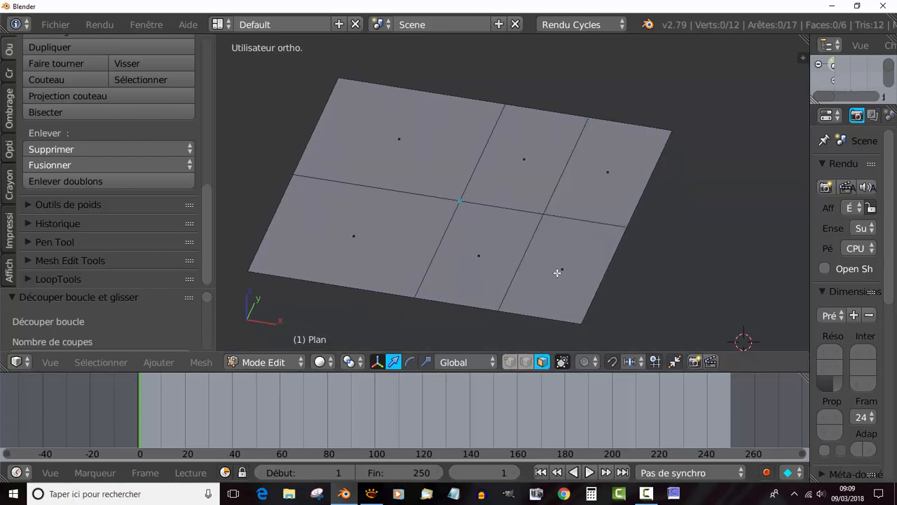
right_click(559, 270)
right_click(565, 189, "shift")
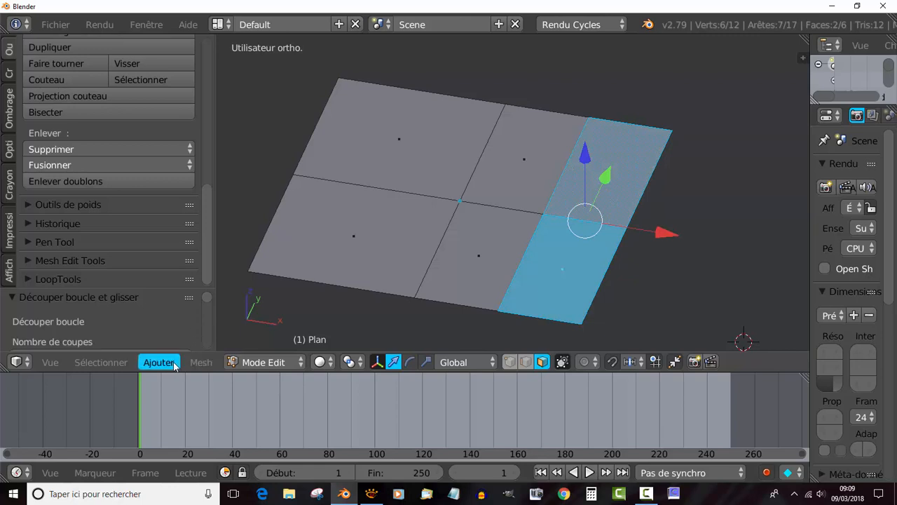
left_click(201, 362)
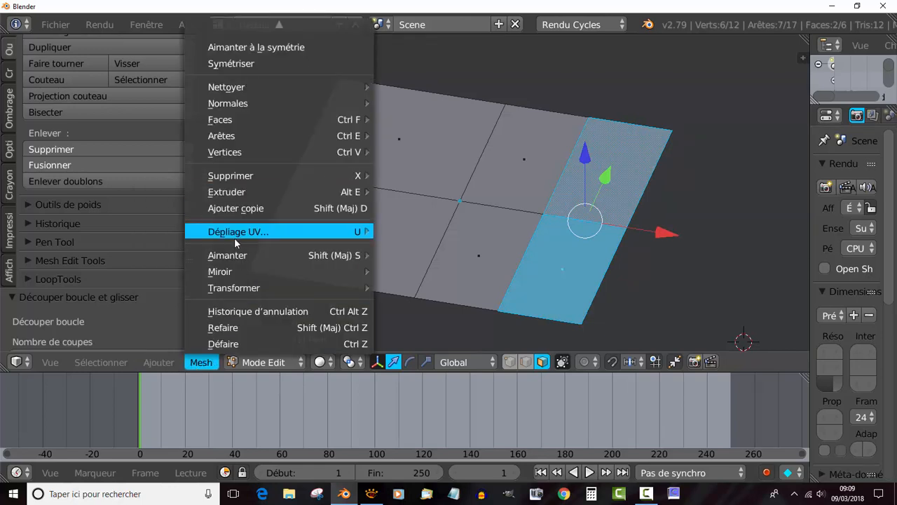
mouse_move(233, 120)
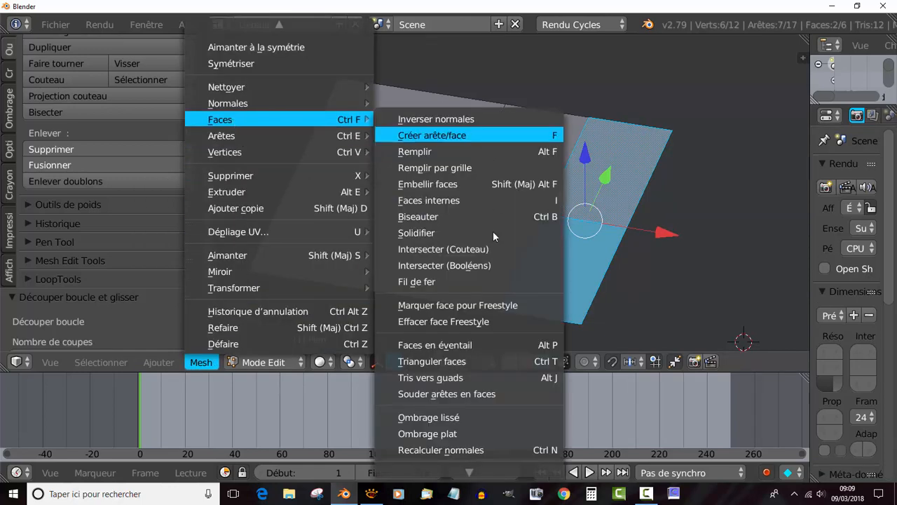
left_click(452, 361)
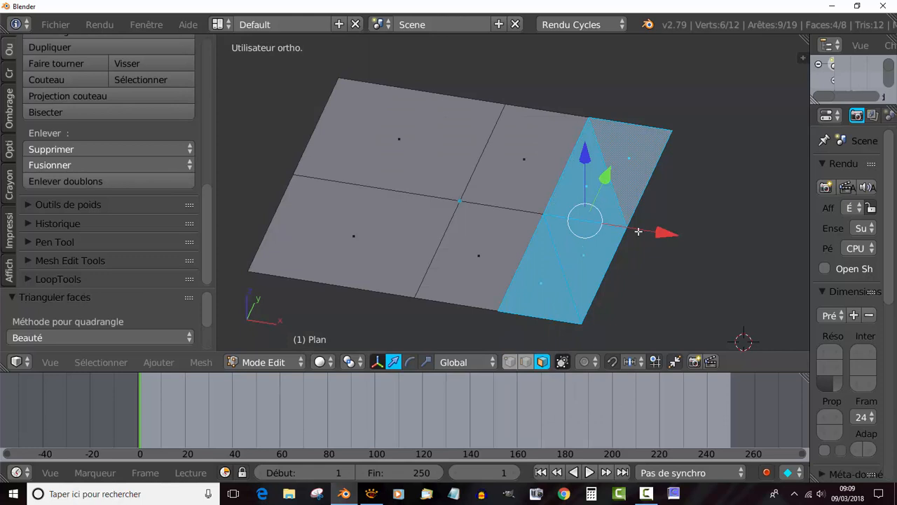
Step: Deselect everything and try to start a loop cut from the plane's right edge through the triangulated faces
key("ctrl+r")
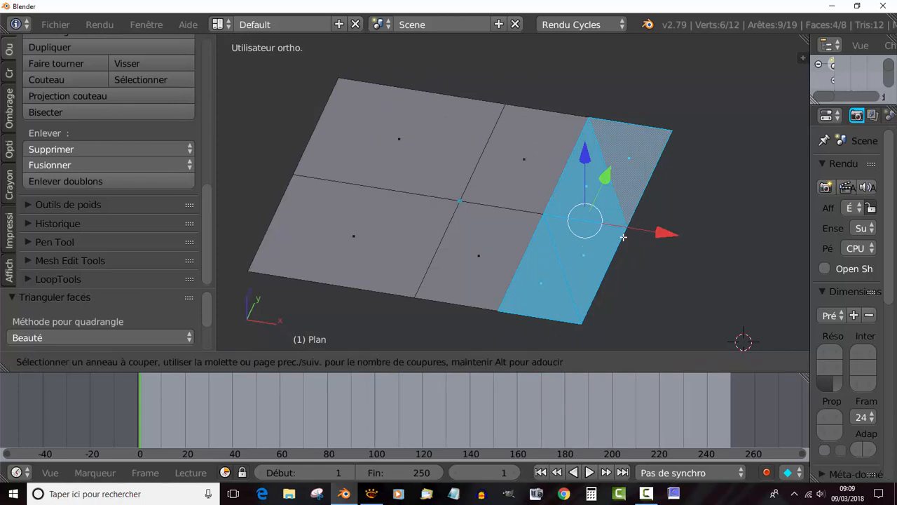
key("Escape")
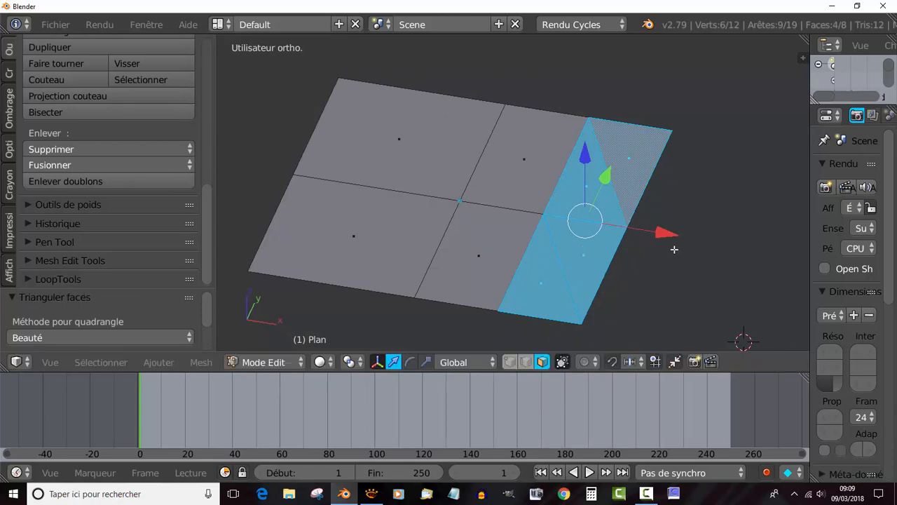
key("a")
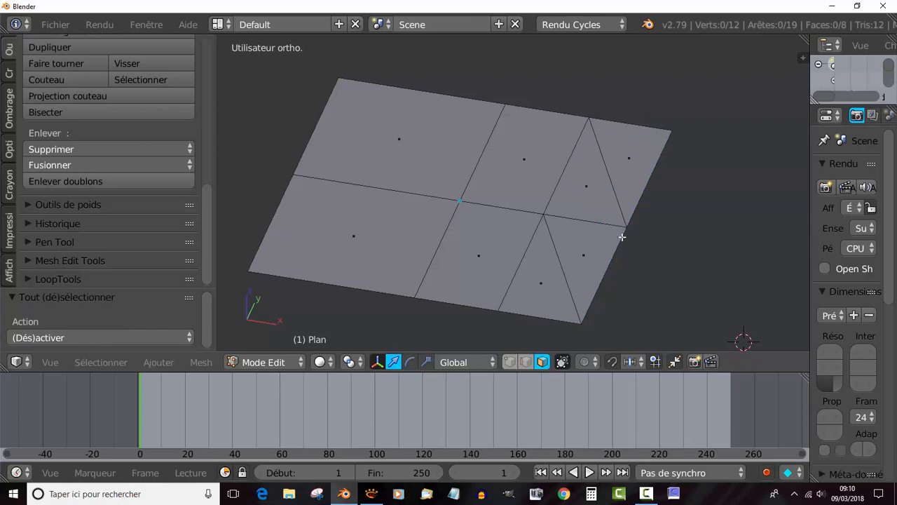
key("ctrl+r")
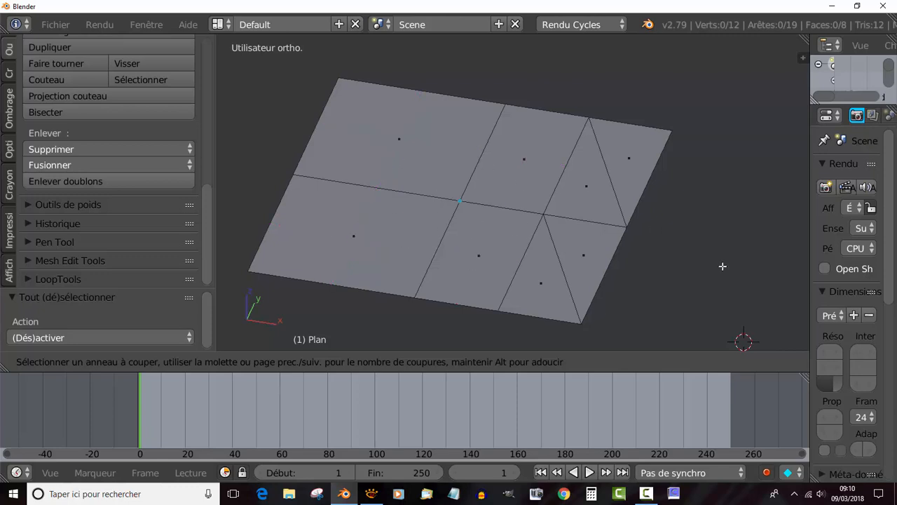
key("Escape")
Step: Select all faces of the plane and convert the triangles to quads
key("a")
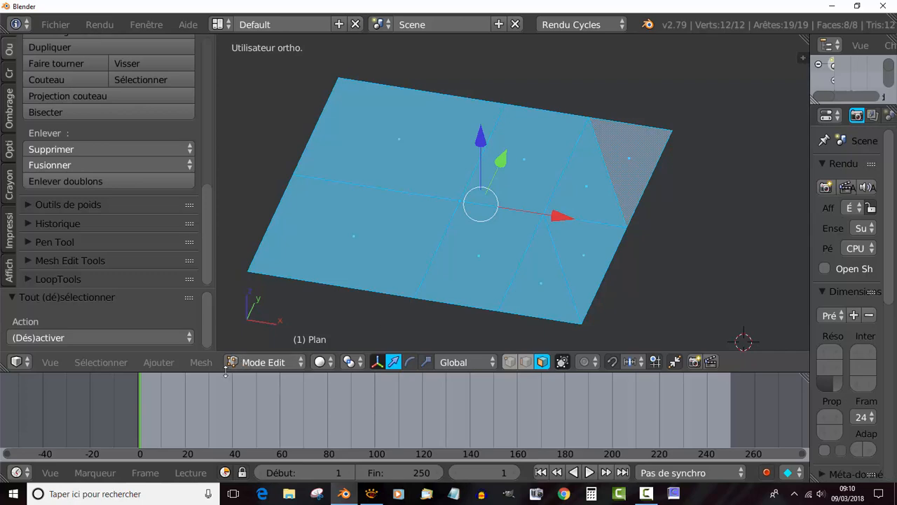
left_click(201, 362)
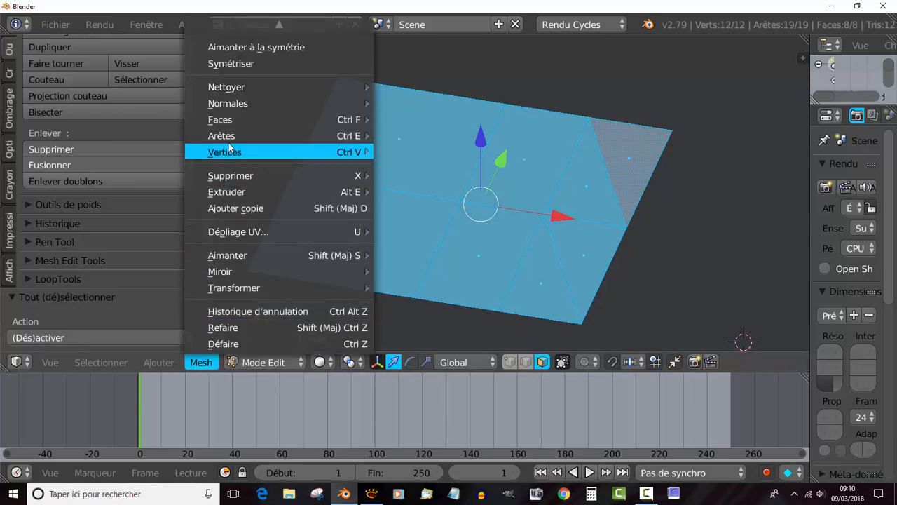
mouse_move(229, 123)
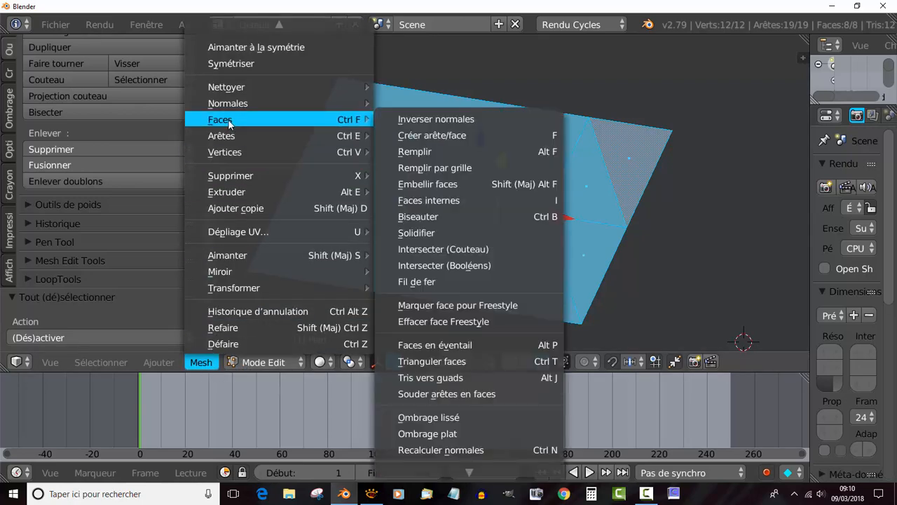
left_click(438, 378)
Step: Select the plane's faces one after another to check the quads, ending on the large rear-left face
left_click(566, 251)
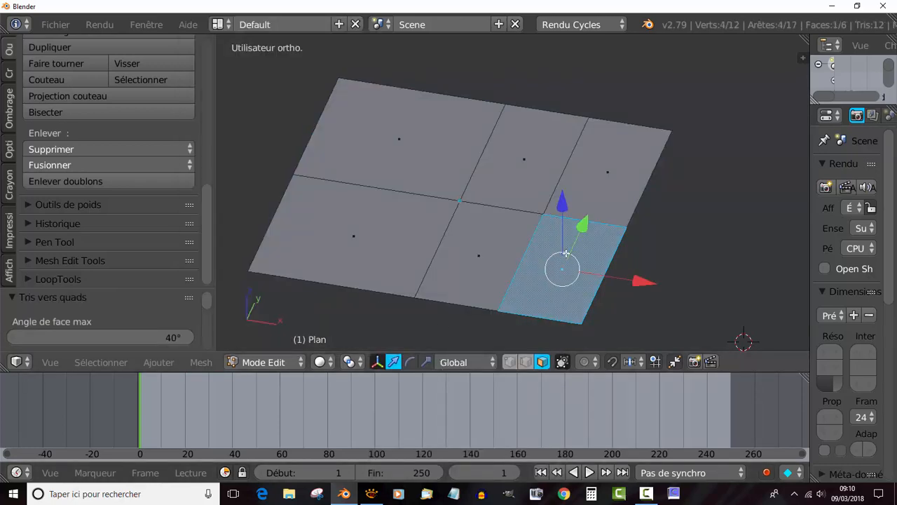
left_click(610, 170)
left_click(539, 151)
left_click(481, 270)
left_click(395, 218)
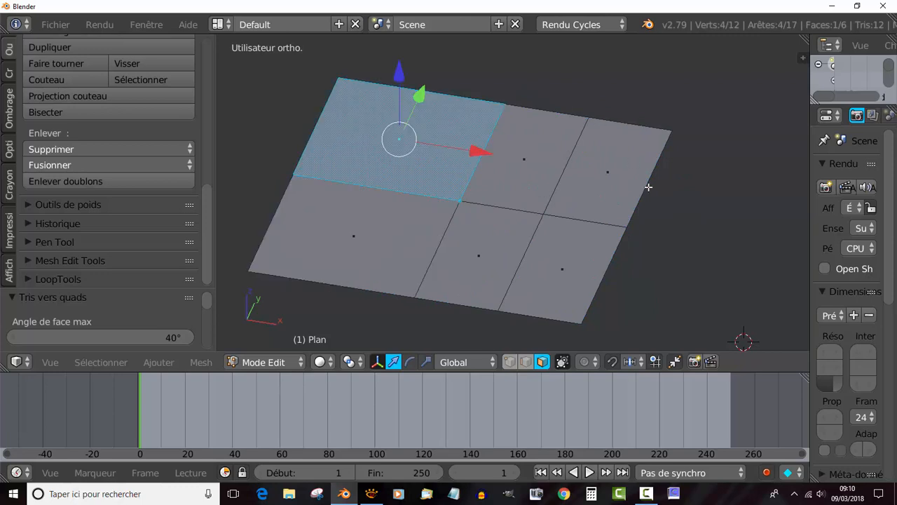
Step: Preview a loop cut across the front row of quads, then cancel it
scroll(627, 217, "up", 1)
scroll(626, 219, "down", 2)
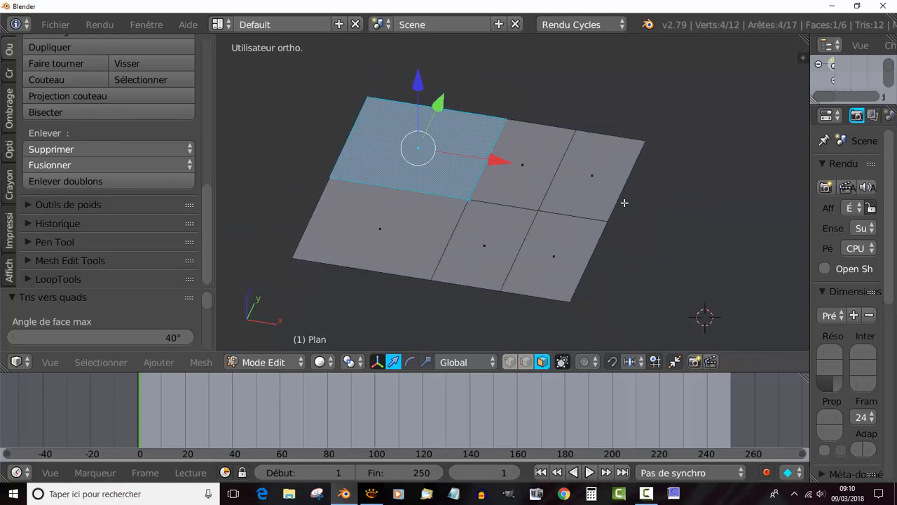
key("ctrl+r")
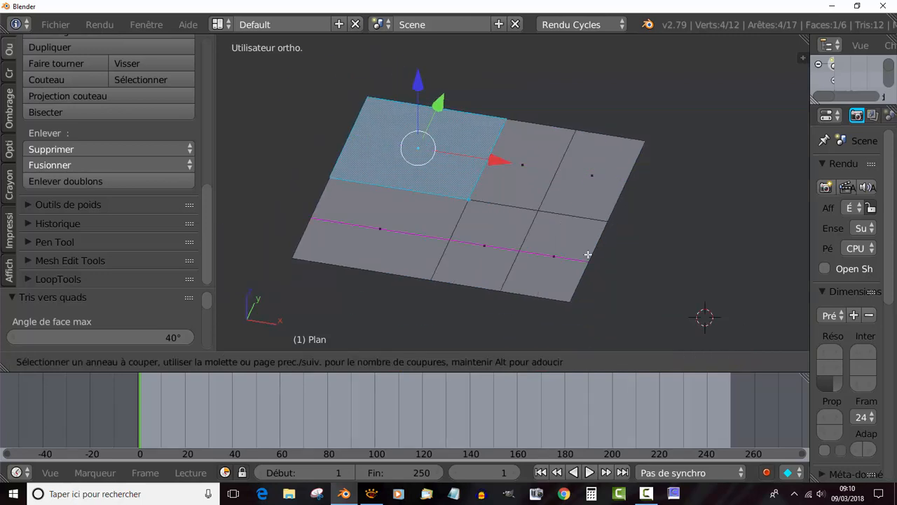
key("Escape")
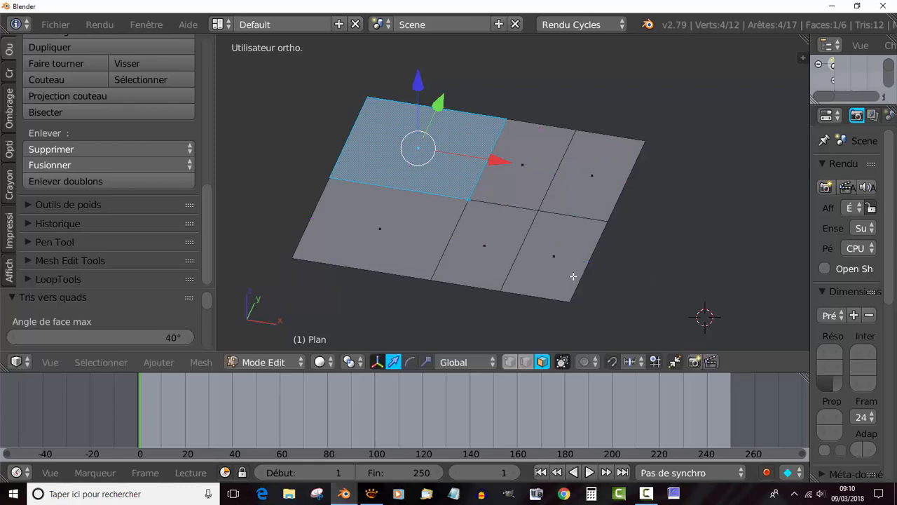
scroll(571, 276, "down", 2)
scroll(570, 274, "up", 3)
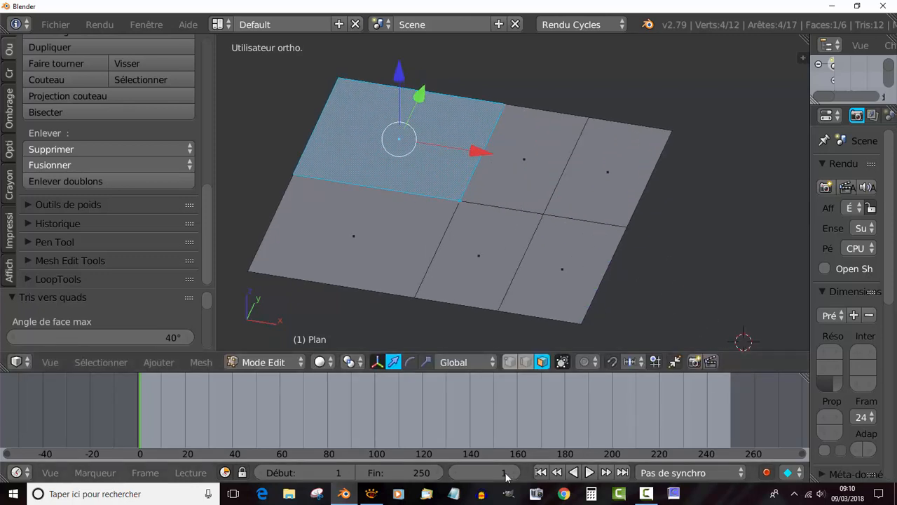
Step: Switch to XnView and examine the layout of wall edges and faces around the house's arched windows and corners
mouse_move(369, 499)
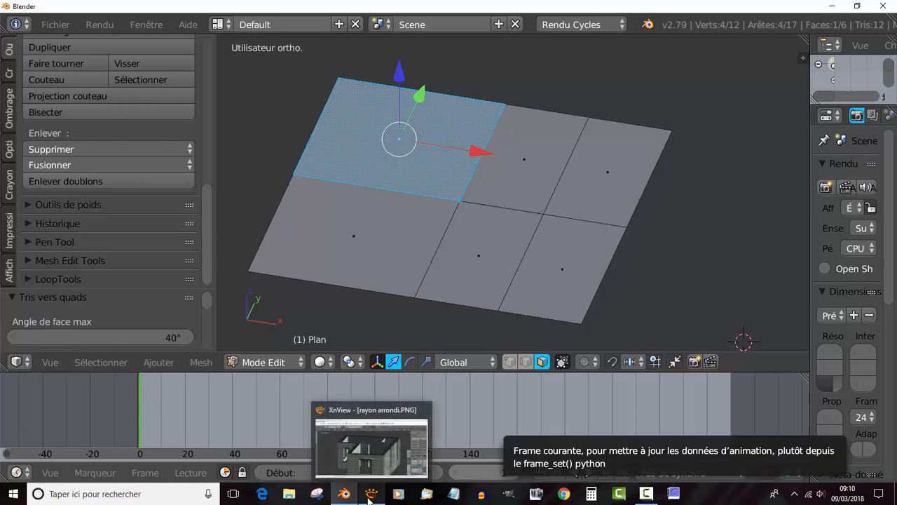
left_click(369, 497)
scroll(475, 348, "down", 1)
scroll(474, 347, "up", 1)
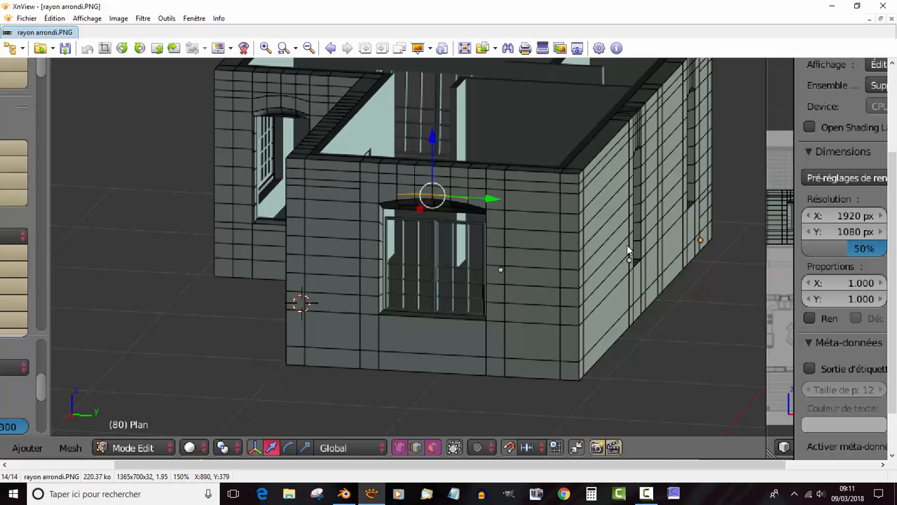
scroll(442, 205, "up", 3)
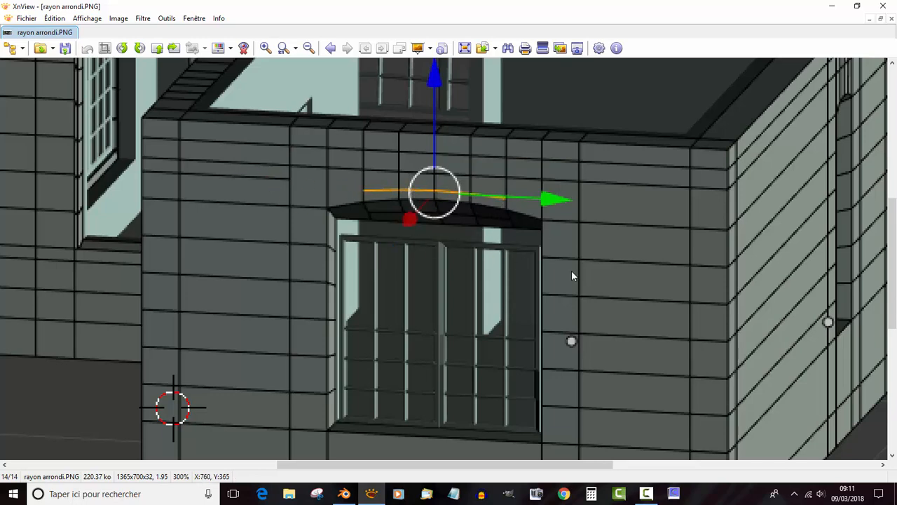
scroll(572, 270, "down", 1)
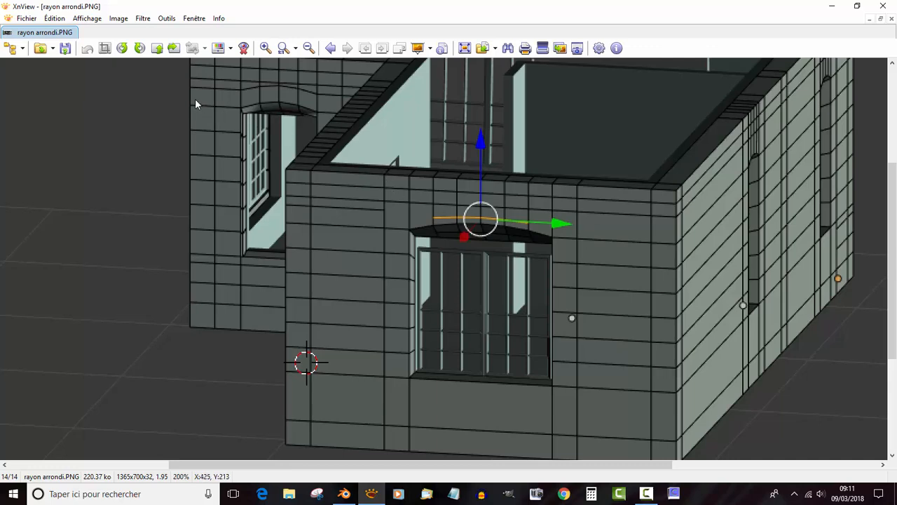
scroll(375, 185, "down", 1)
scroll(595, 181, "up", 1)
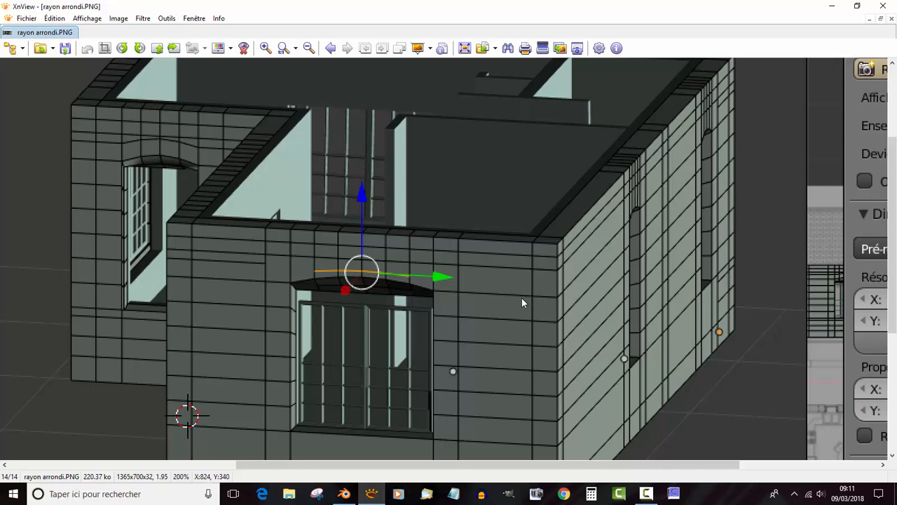
scroll(518, 305, "up", 1)
scroll(517, 303, "down", 1)
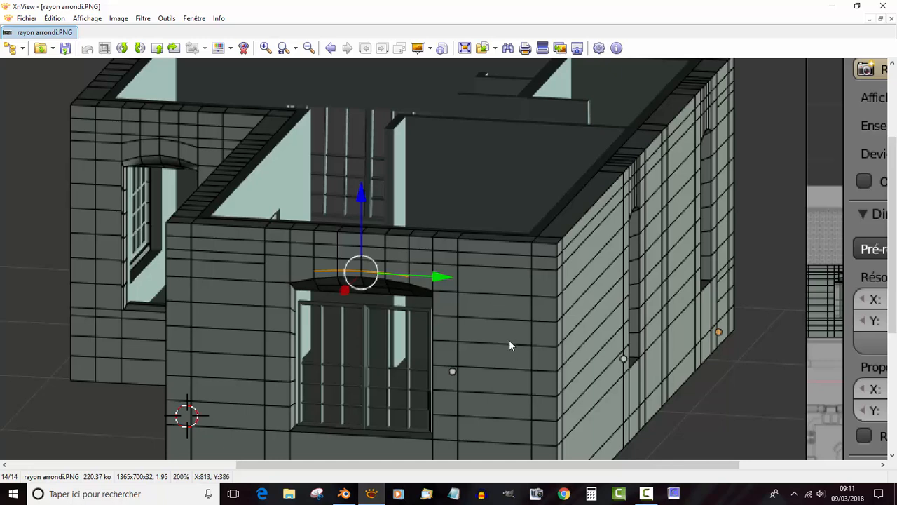
scroll(491, 325, "up", 1)
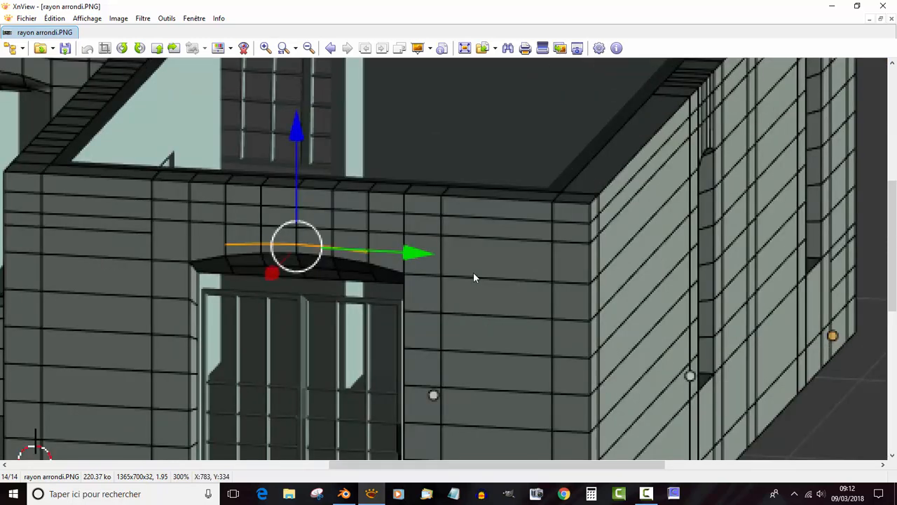